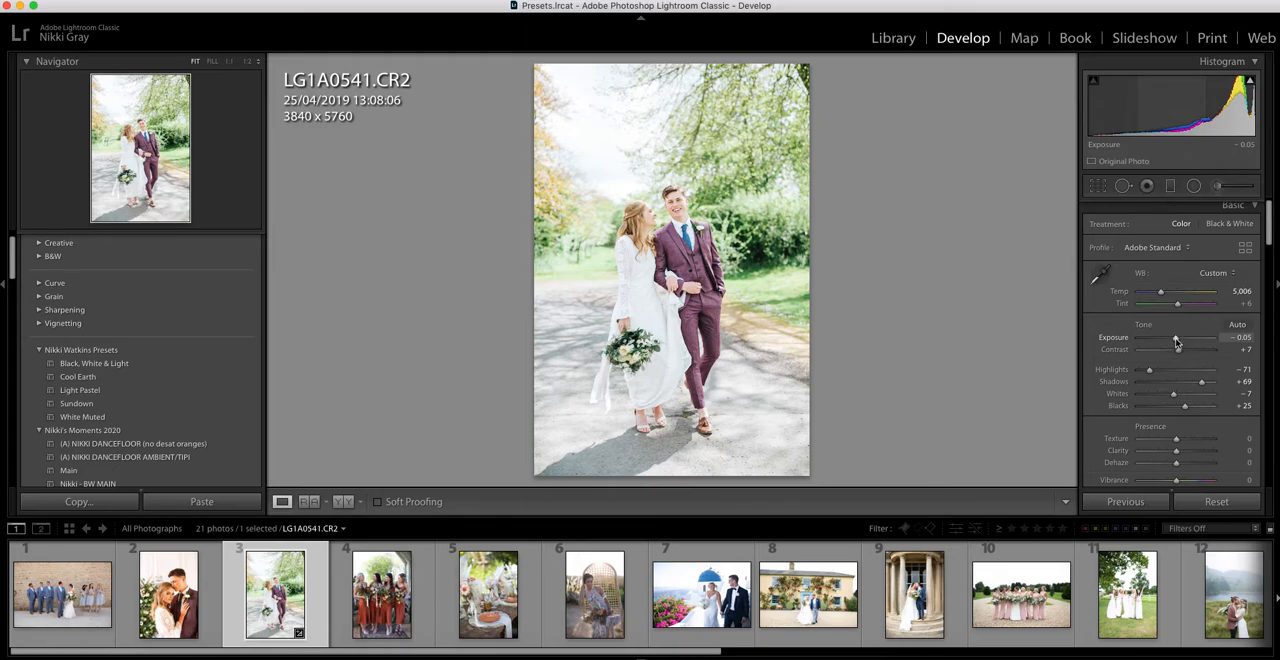
Set the exposure of the walking couple photo LG1A0541.CR2 to -0.30.
{"action": "left_click_drag", "start_coordinate": [1176, 341], "coordinate": [1174, 342]}
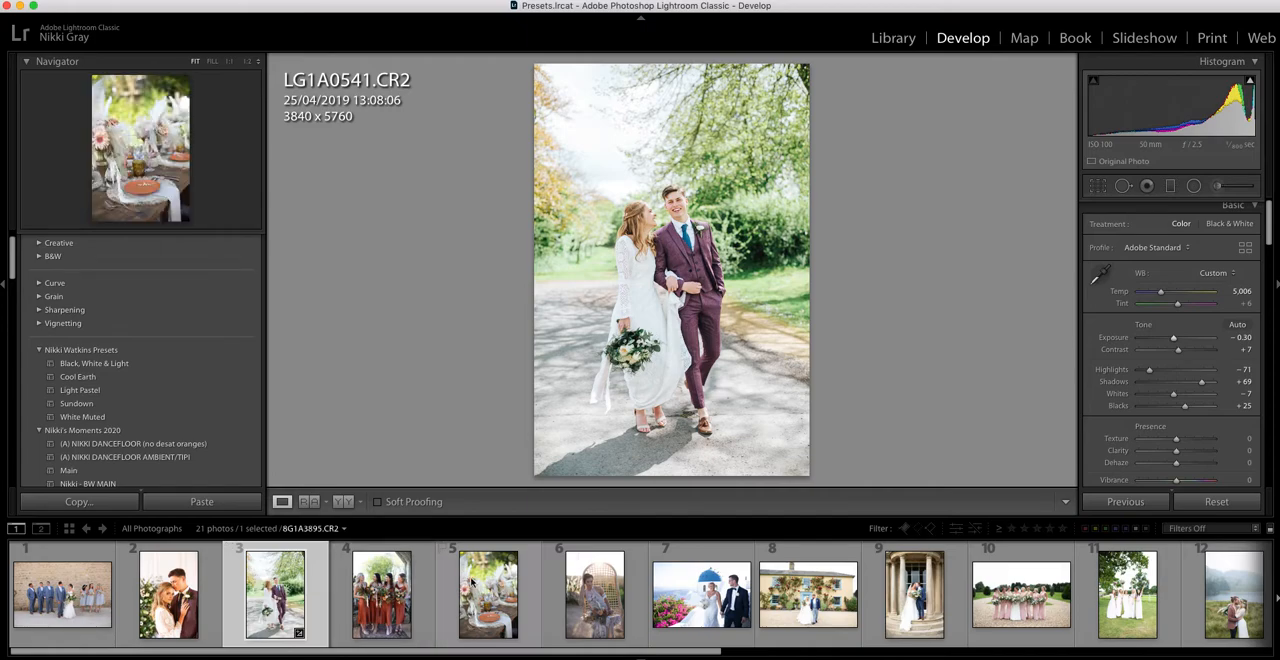
Apply the Light Pastel preset to 8G1A4377.CR2, the woman in the rattan chair, and set its exposure to -0.05.
{"action": "left_click", "coordinate": [588, 597]}
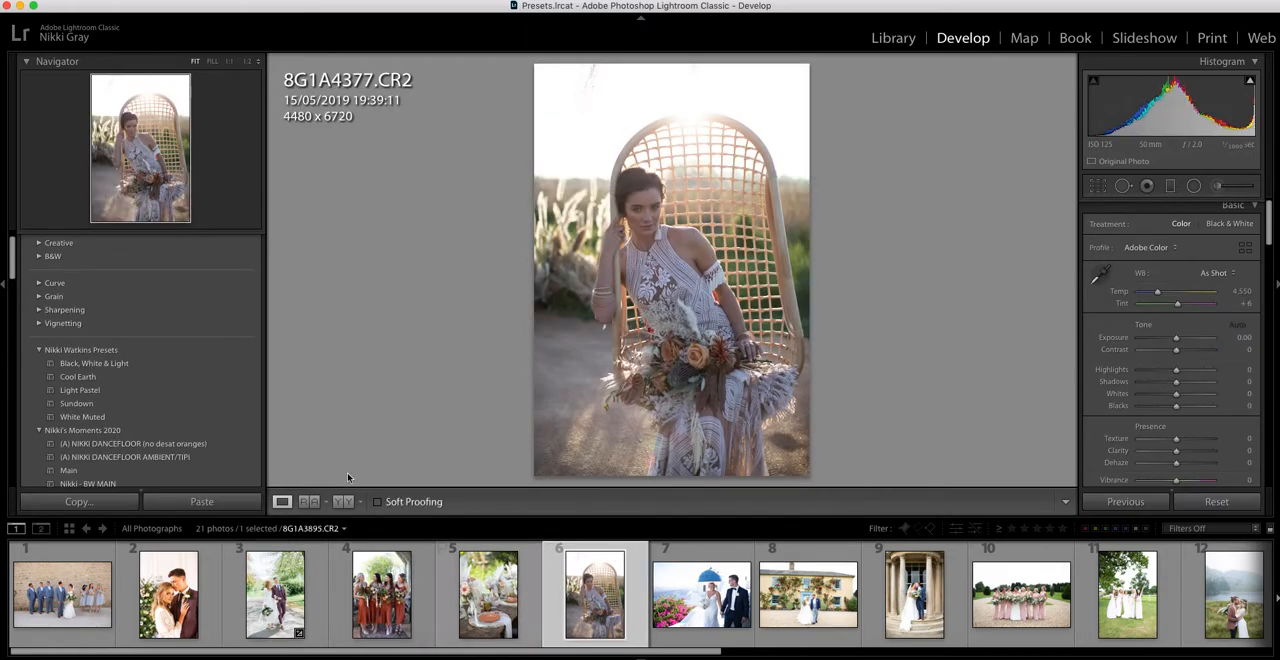
{"action": "left_click", "coordinate": [135, 391]}
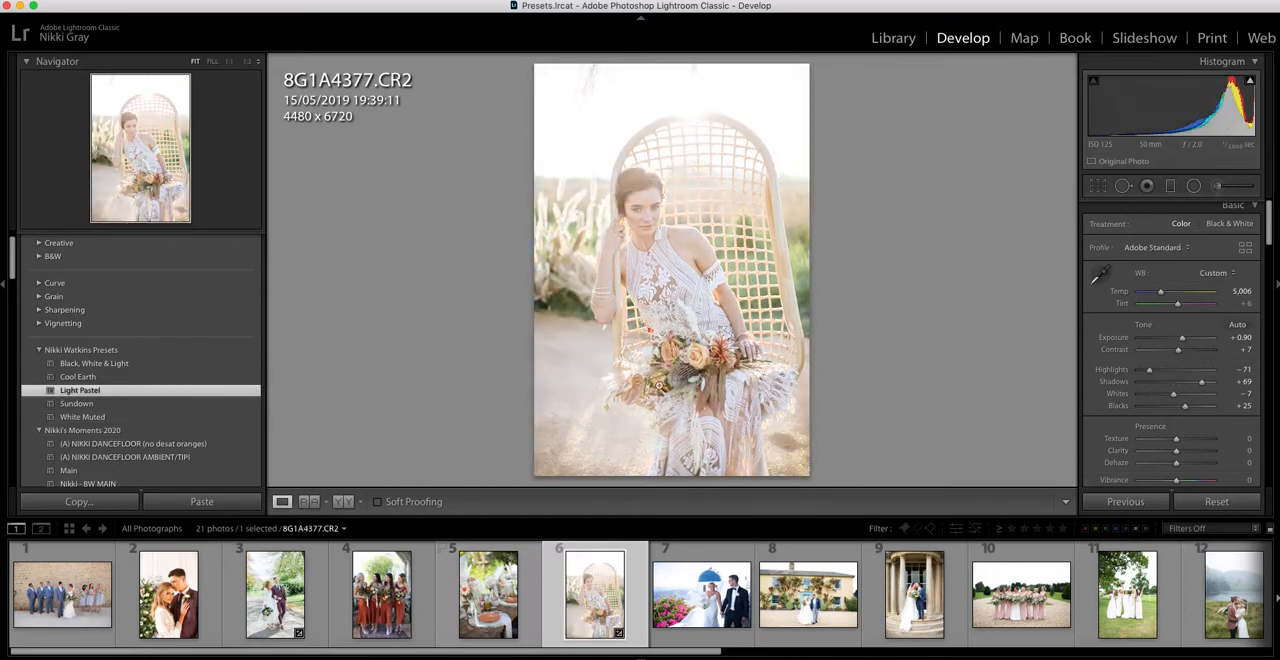
{"action": "left_click_drag", "start_coordinate": [1201, 337], "coordinate": [1176, 344]}
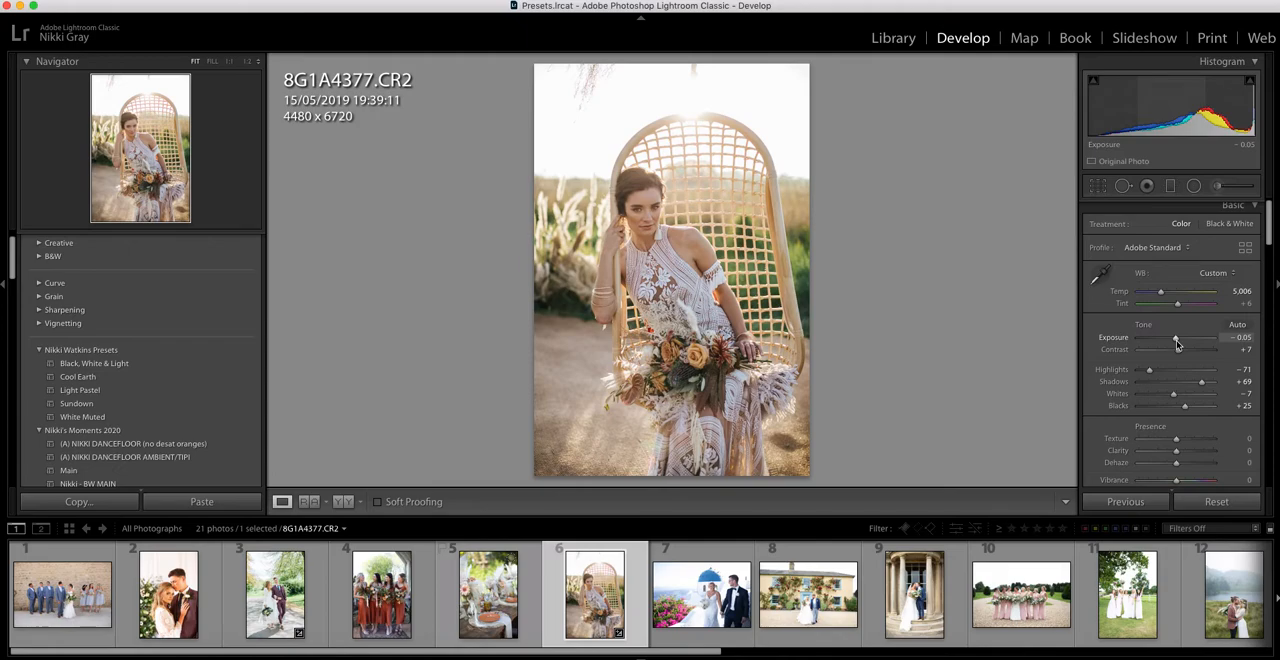
Crop the rattan chair portrait slightly to 4322 x 6396 and warm its white balance temperature to 5,310.
{"action": "left_click", "coordinate": [1097, 186]}
{"action": "mouse_move", "coordinate": [534, 477]}
{"action": "left_mouse_down"}
{"action": "mouse_move", "coordinate": [566, 452]}
{"action": "mouse_move", "coordinate": [540, 467]}
{"action": "left_mouse_up"}
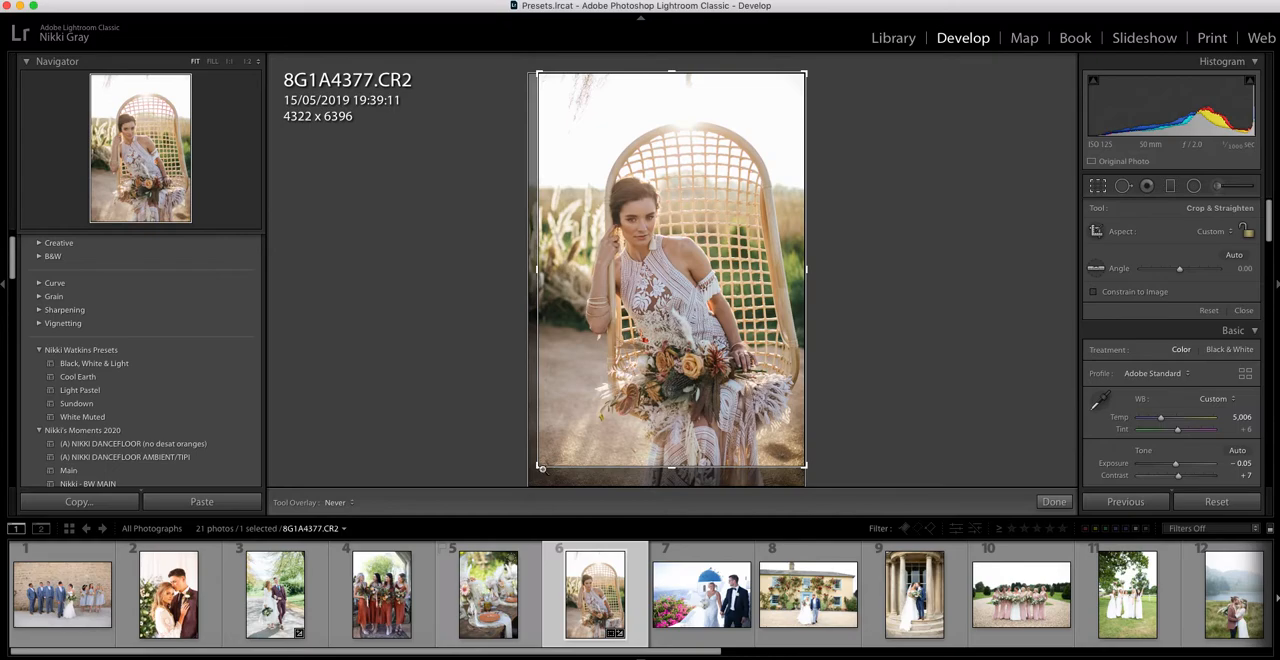
{"action": "key", "text": "Return"}
{"action": "left_click_drag", "start_coordinate": [1162, 296], "coordinate": [1163, 298]}
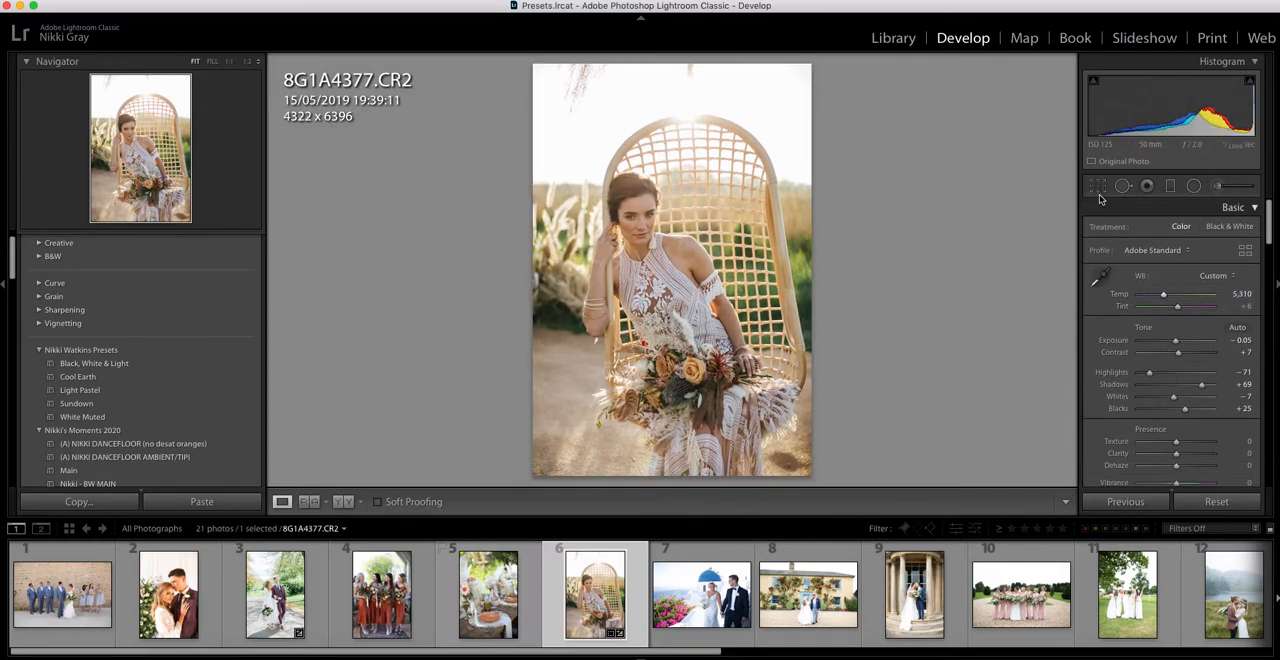
{"action": "key", "text": "r"}
{"action": "key", "text": "Return"}
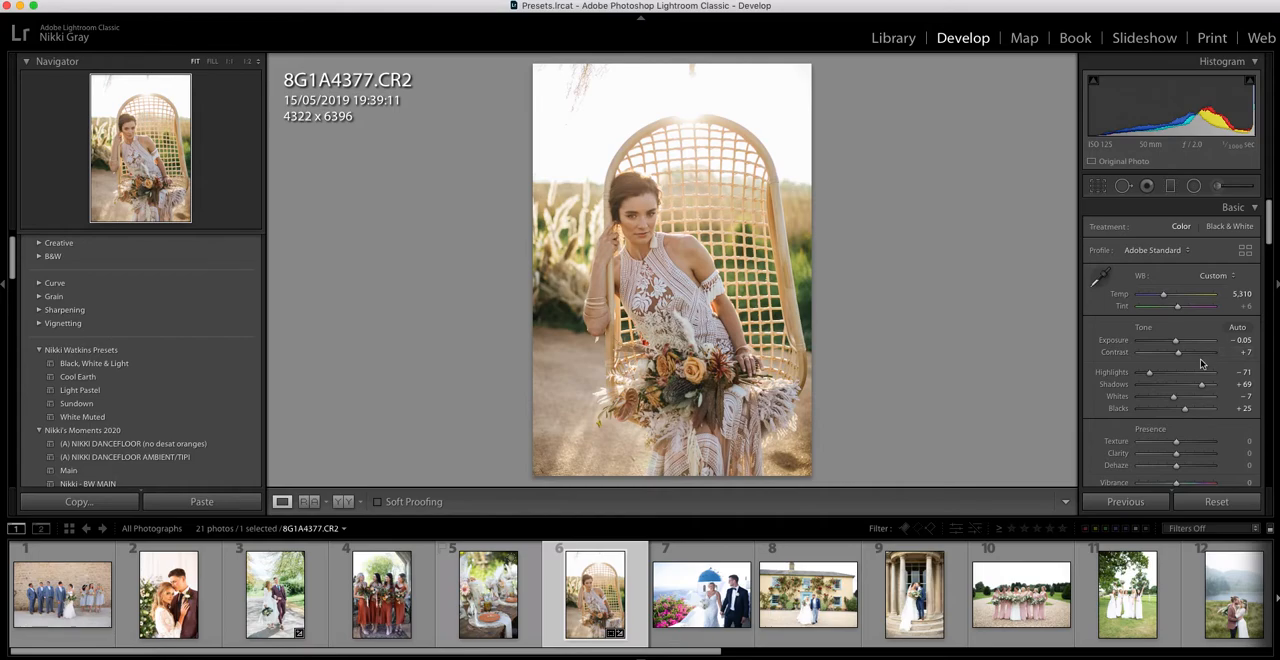
Set the portrait's contrast to +16, shadows to +61 and whites to -27, and compare it side by side with the original.
{"action": "left_click_drag", "start_coordinate": [1179, 356], "coordinate": [1181, 357]}
{"action": "left_click_drag", "start_coordinate": [1181, 357], "coordinate": [1199, 388]}
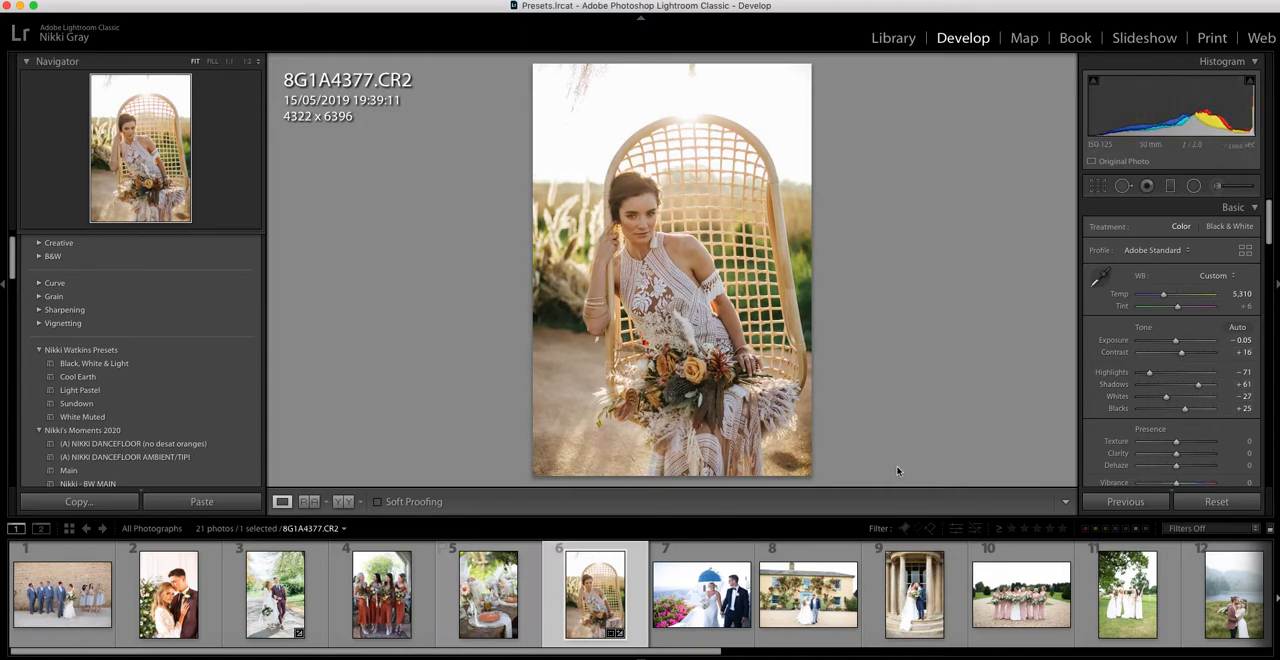
{"action": "left_click", "coordinate": [341, 501]}
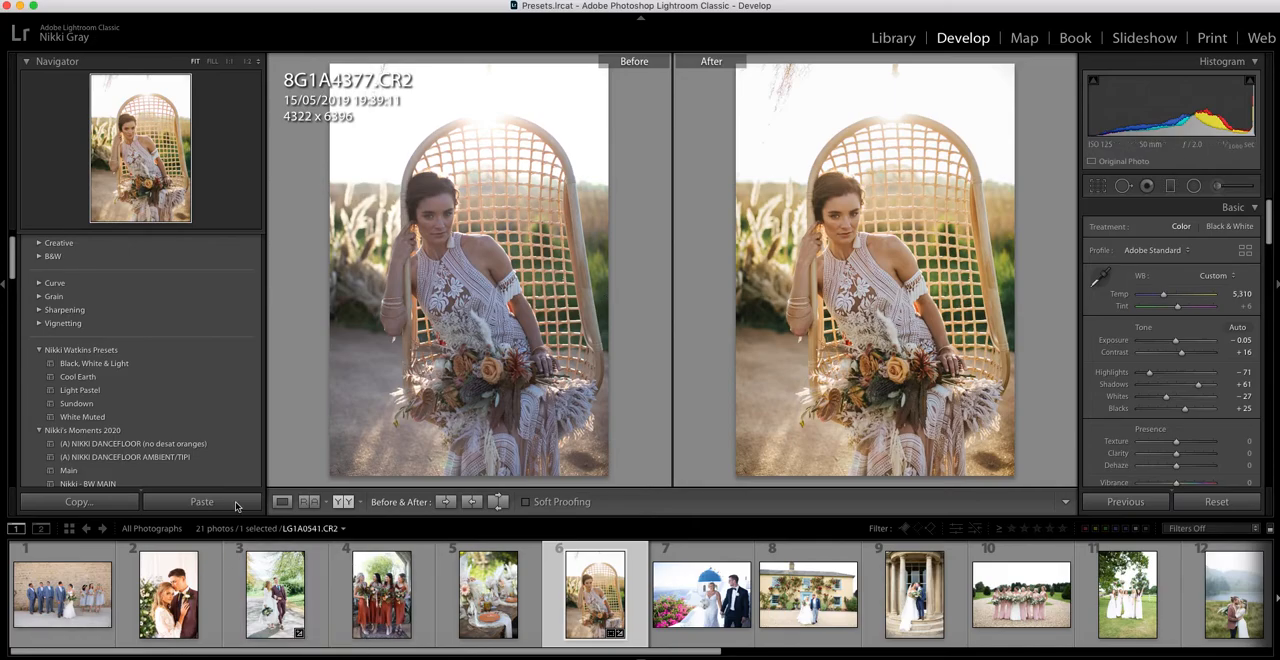
{"action": "left_click", "coordinate": [282, 501]}
Apply the Light Pastel preset to LG1A8250.CR2, the bride under the flowing veil, and set its exposure to +0.40.
{"action": "scroll", "coordinate": [980, 610], "scroll_direction": "down", "scroll_amount": 1}
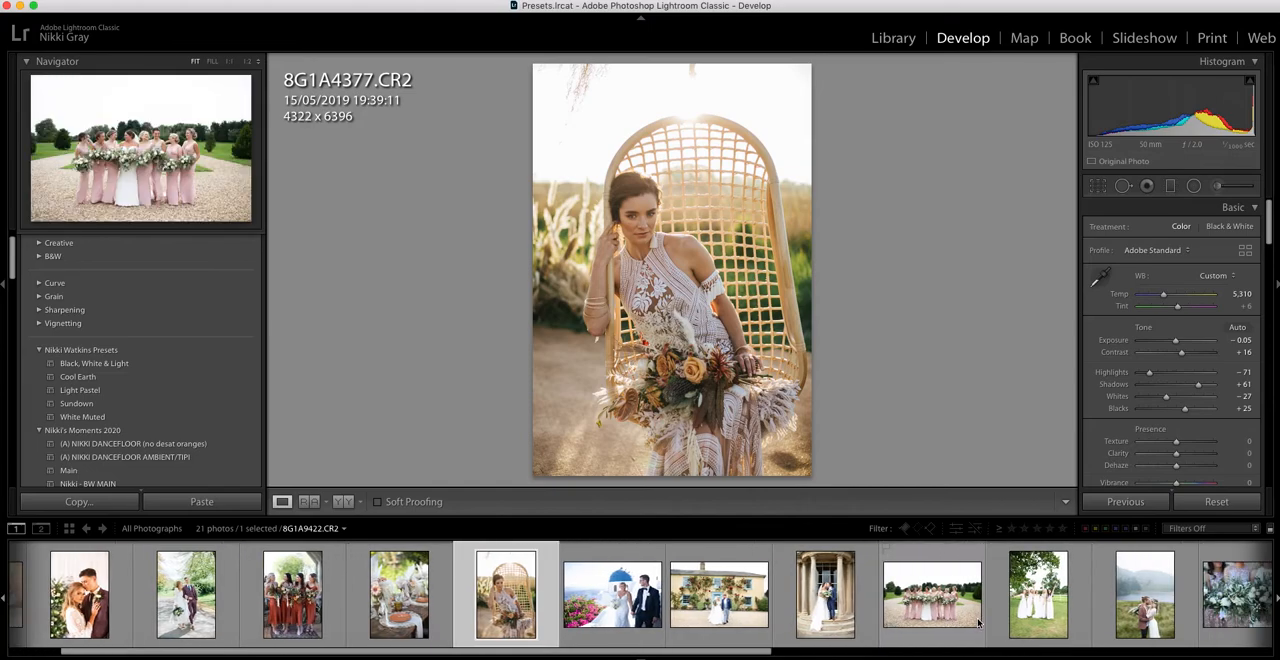
{"action": "scroll", "coordinate": [975, 622], "scroll_direction": "down", "scroll_amount": 2}
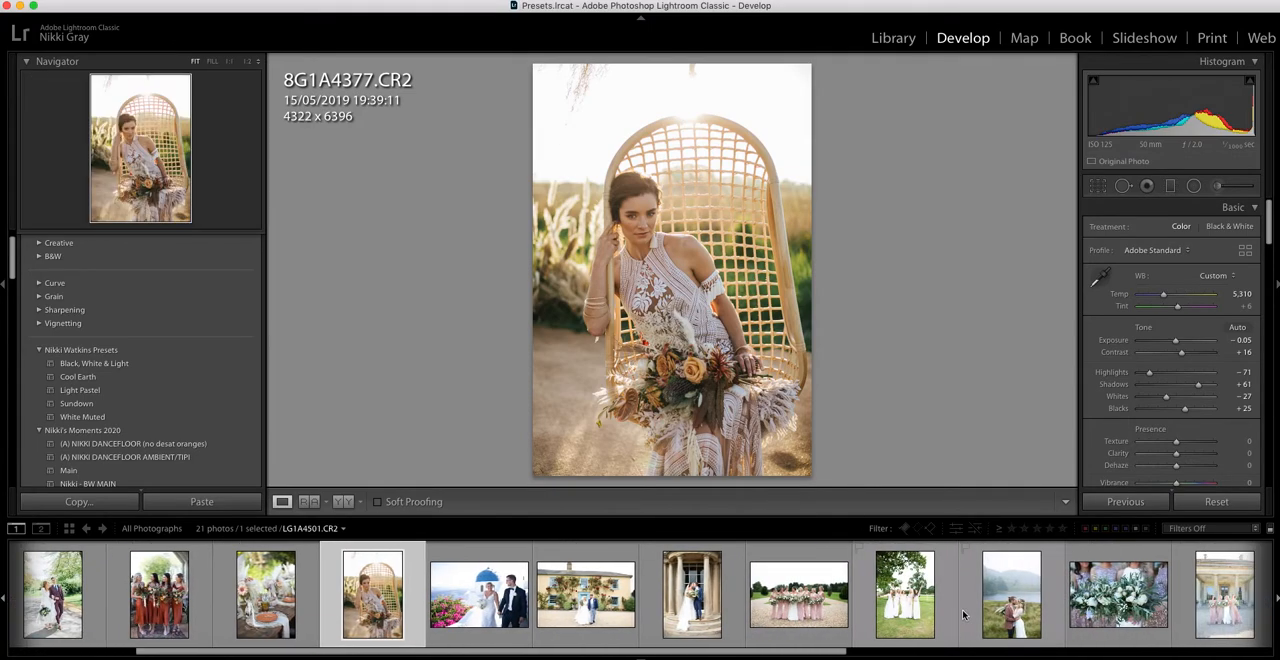
{"action": "scroll", "coordinate": [963, 615], "scroll_direction": "down", "scroll_amount": 5}
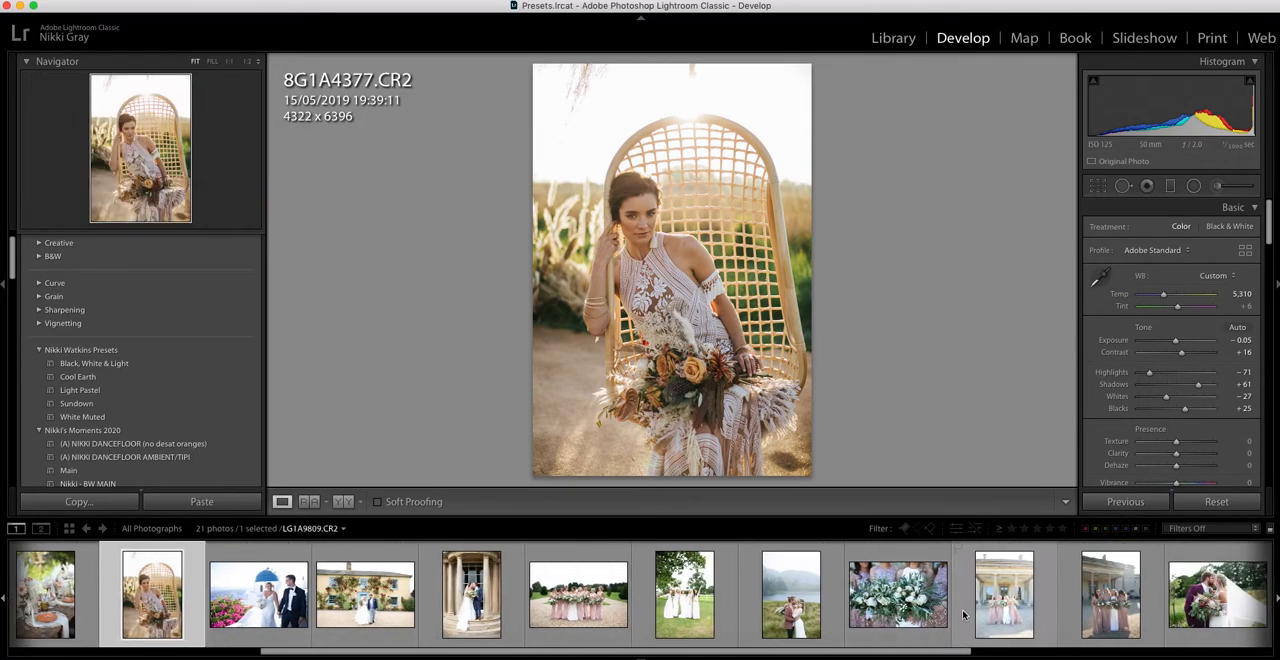
{"action": "scroll", "coordinate": [975, 615], "scroll_direction": "down", "scroll_amount": 2}
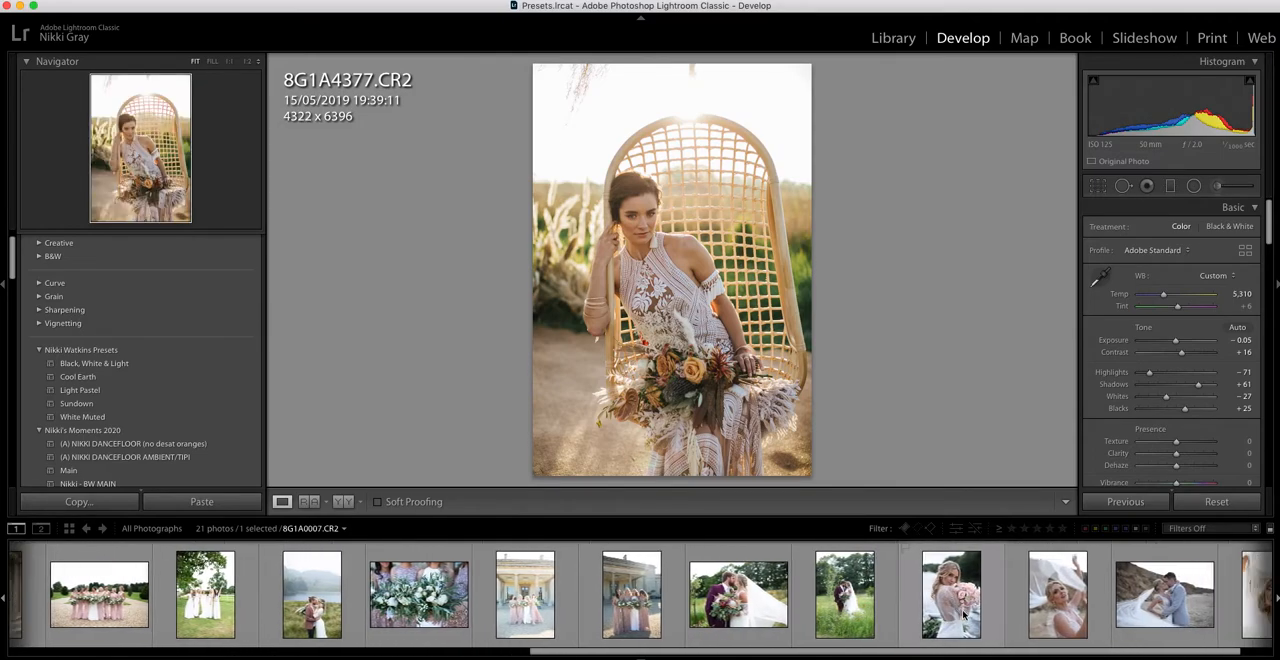
{"action": "left_click", "coordinate": [1040, 617]}
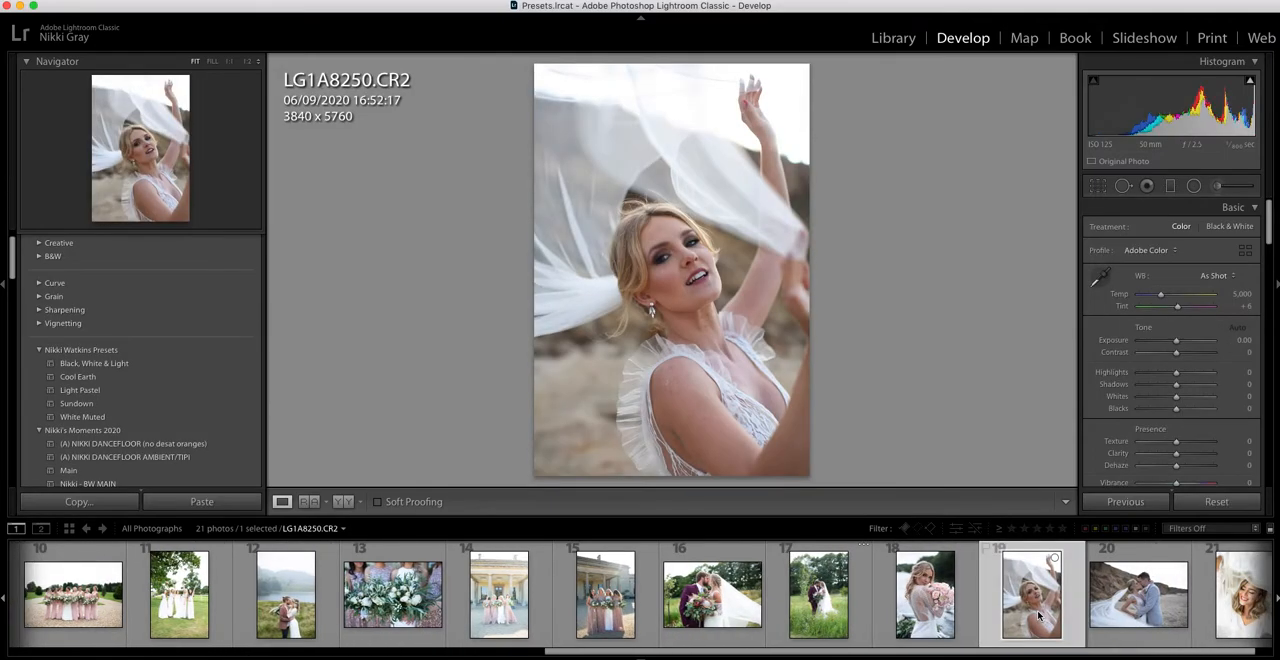
{"action": "left_click", "coordinate": [141, 391]}
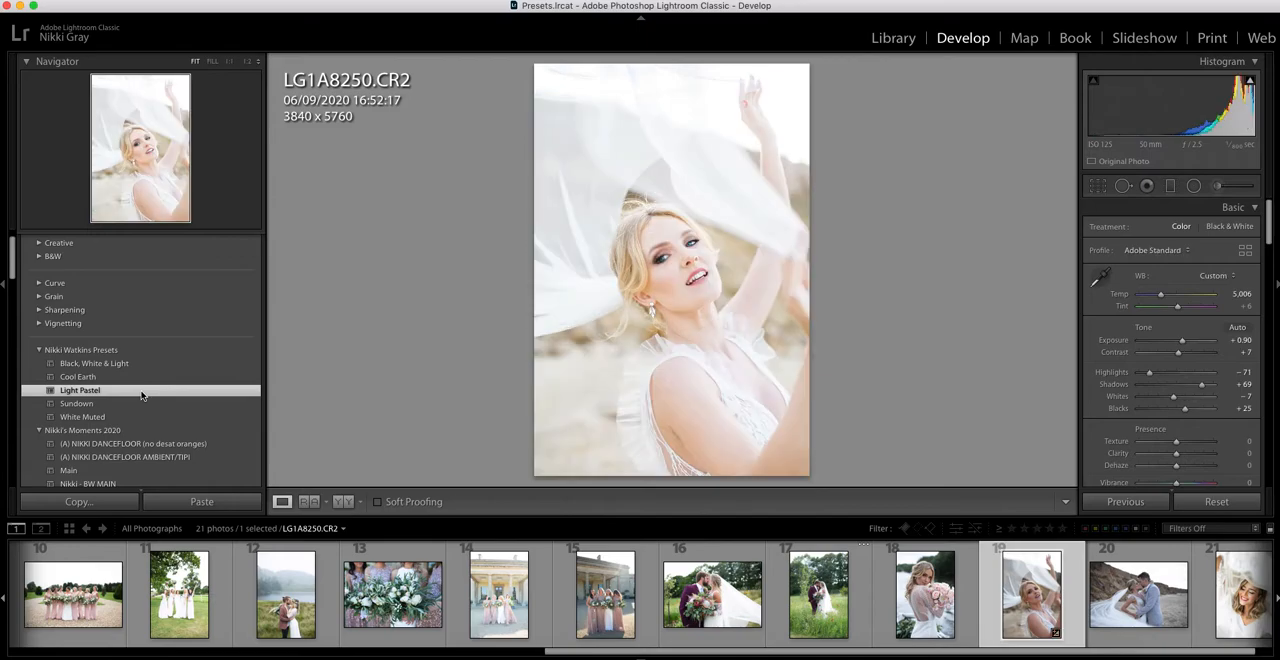
{"action": "left_click_drag", "start_coordinate": [1184, 342], "coordinate": [1180, 345]}
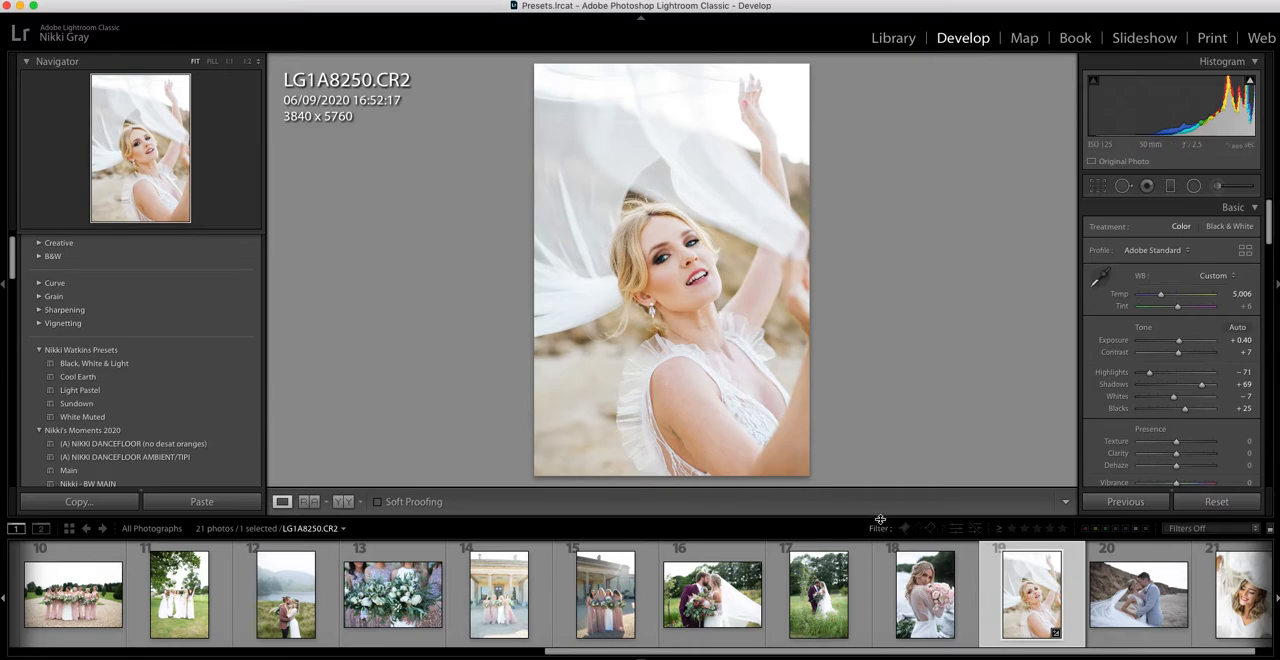
Apply Light Pastel to the beach couple photo 8G1A0352.CR2, with exposure at +0.15 and temperature at 5,541.
{"action": "key", "text": "Right"}
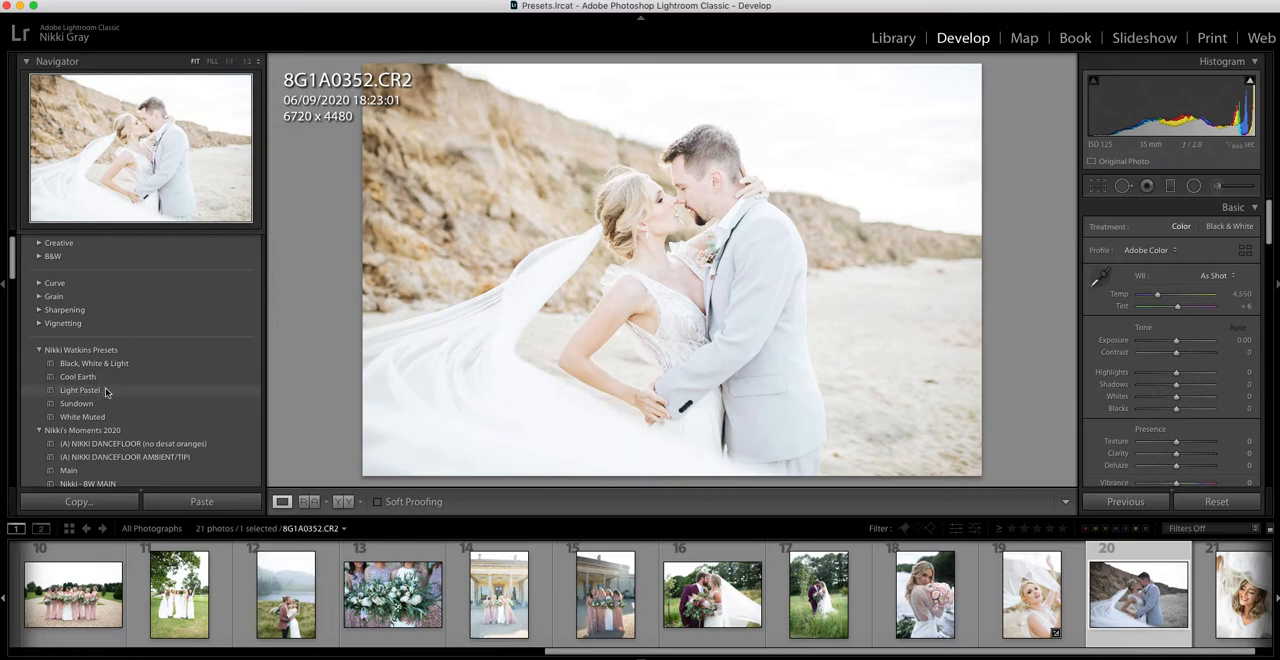
{"action": "left_click", "coordinate": [105, 390]}
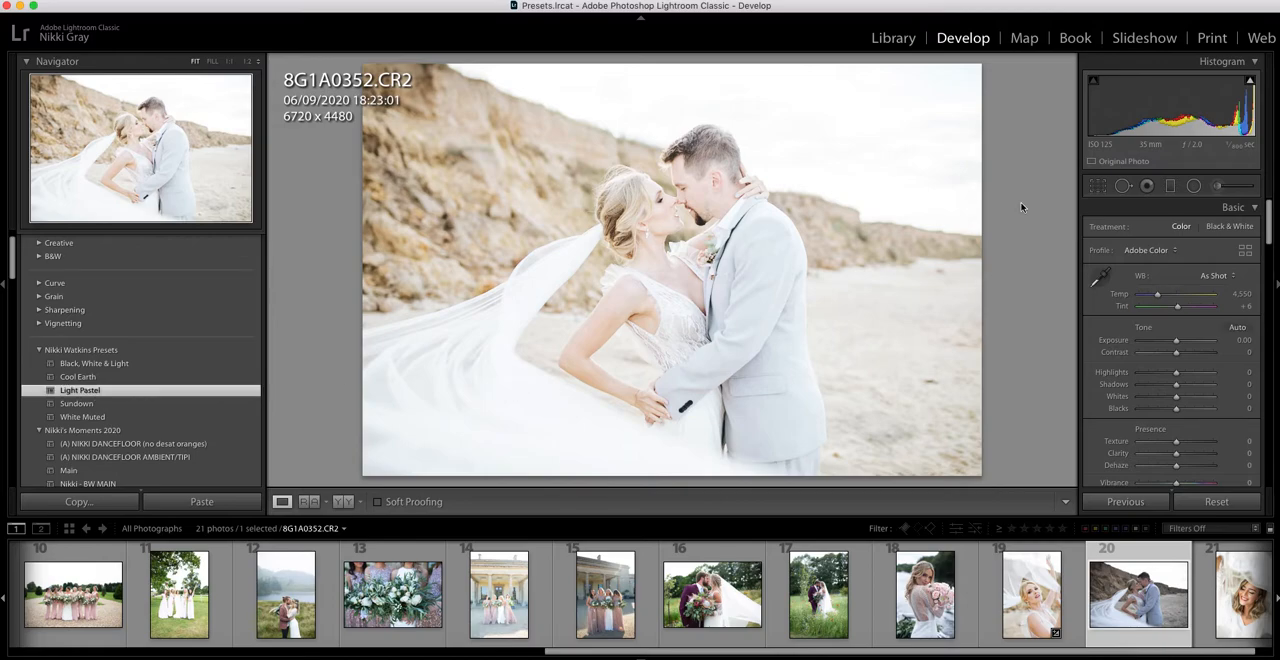
{"action": "left_click_drag", "start_coordinate": [1181, 339], "coordinate": [1177, 345]}
{"action": "left_click_drag", "start_coordinate": [1161, 295], "coordinate": [1164, 297]}
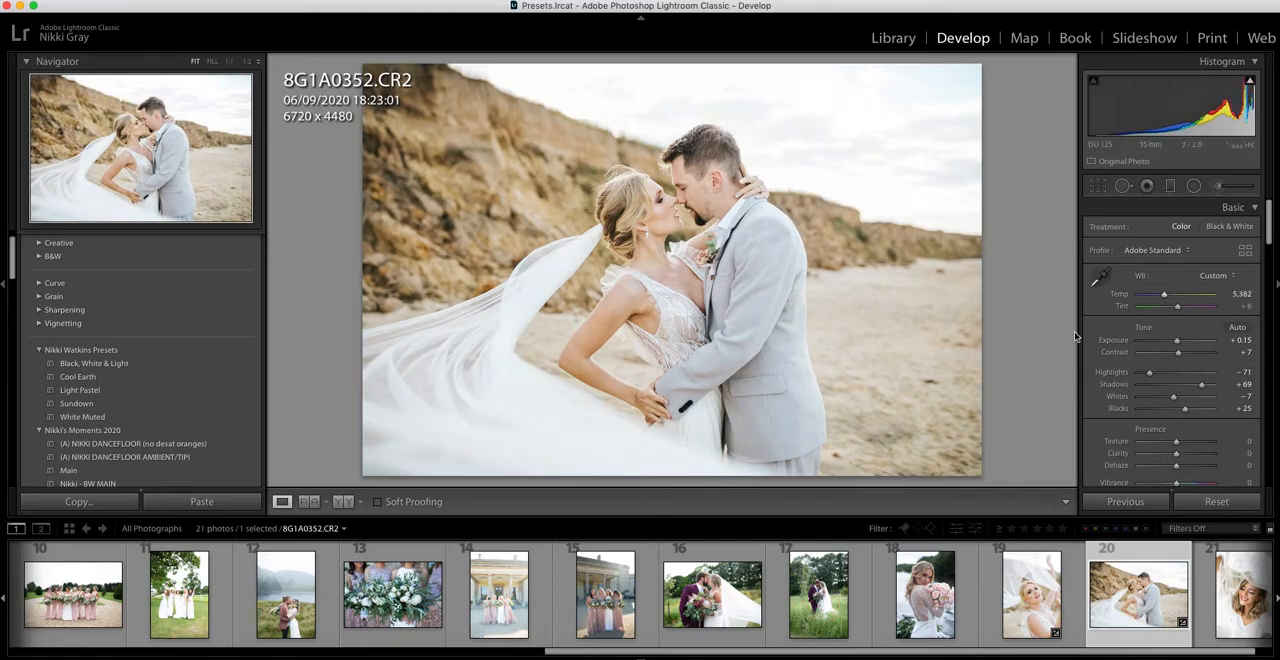
{"action": "left_click_drag", "start_coordinate": [1164, 295], "coordinate": [1167, 298]}
Apply Light Pastel to the bridesmaids' bouquet photo LG1A9809.CR2, with exposure at +0.25 and temperature at 5,451.
{"action": "scroll", "coordinate": [939, 626], "scroll_direction": "left", "scroll_amount": 5}
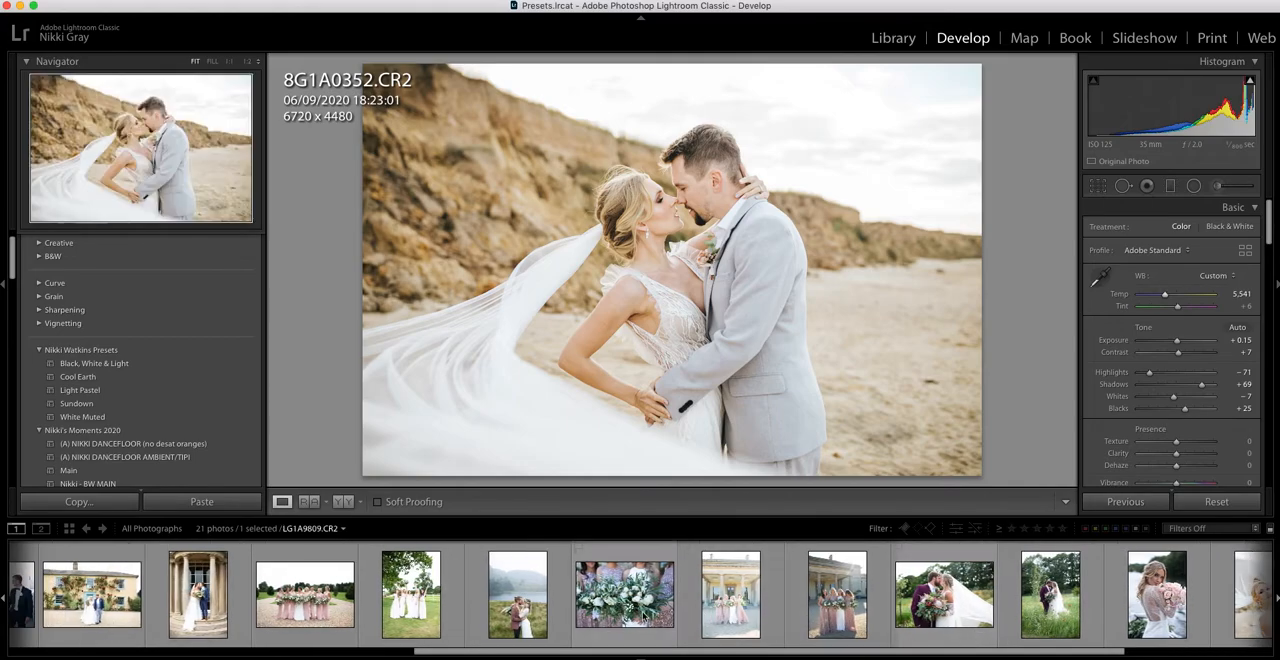
{"action": "left_click", "coordinate": [624, 600]}
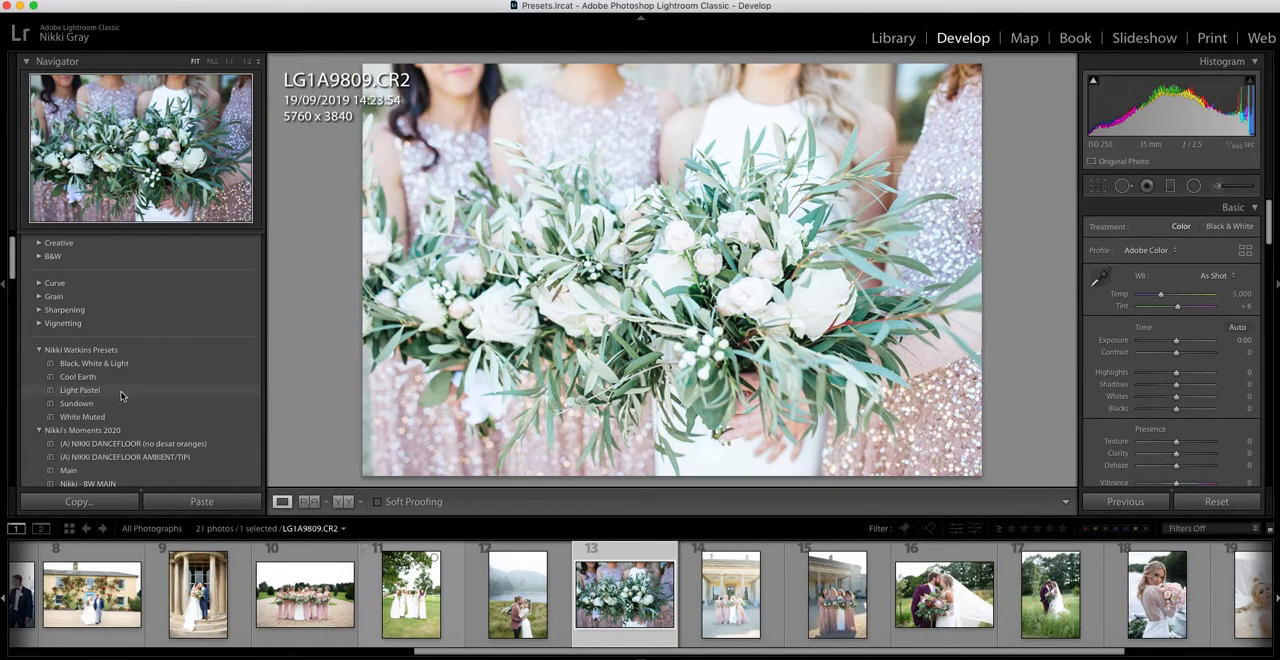
{"action": "left_click", "coordinate": [122, 392]}
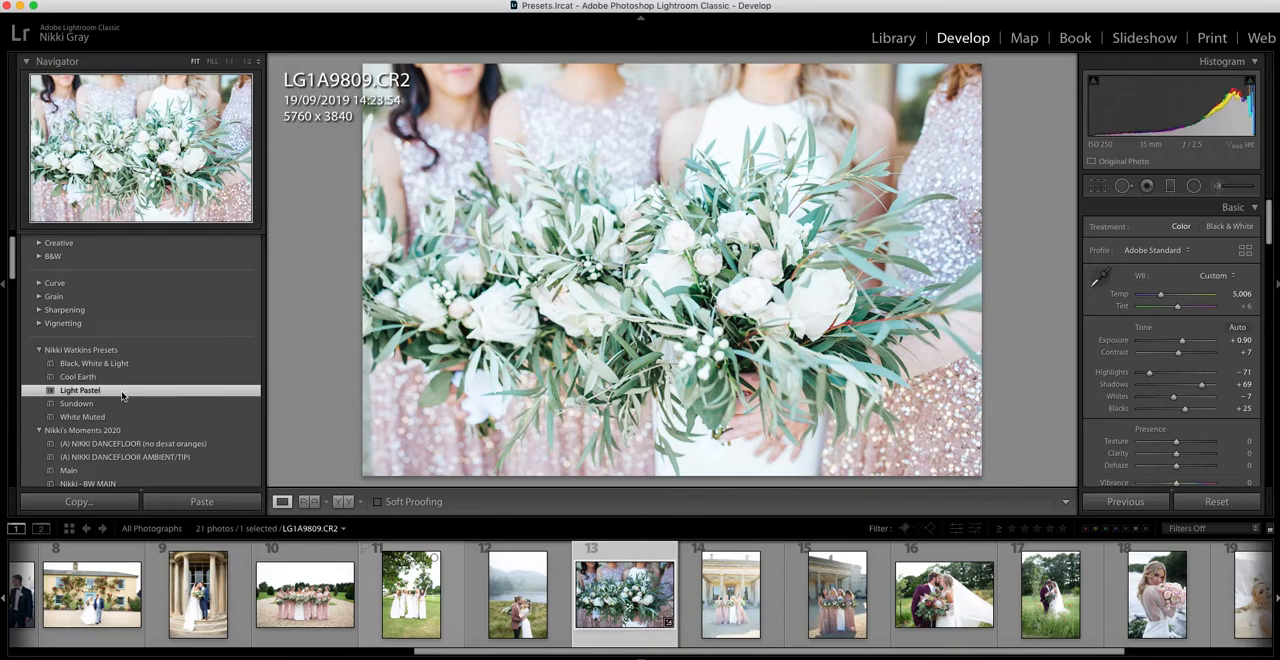
{"action": "left_click_drag", "start_coordinate": [1188, 345], "coordinate": [1180, 346]}
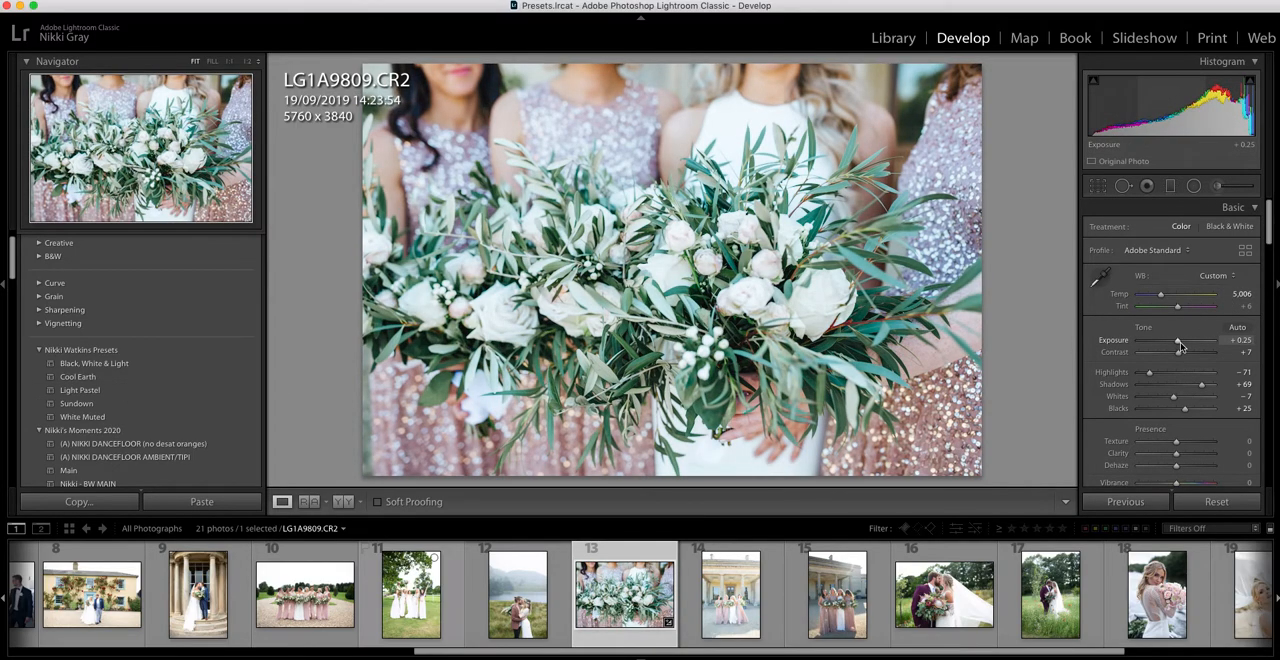
{"action": "left_click_drag", "start_coordinate": [1160, 294], "coordinate": [1165, 297]}
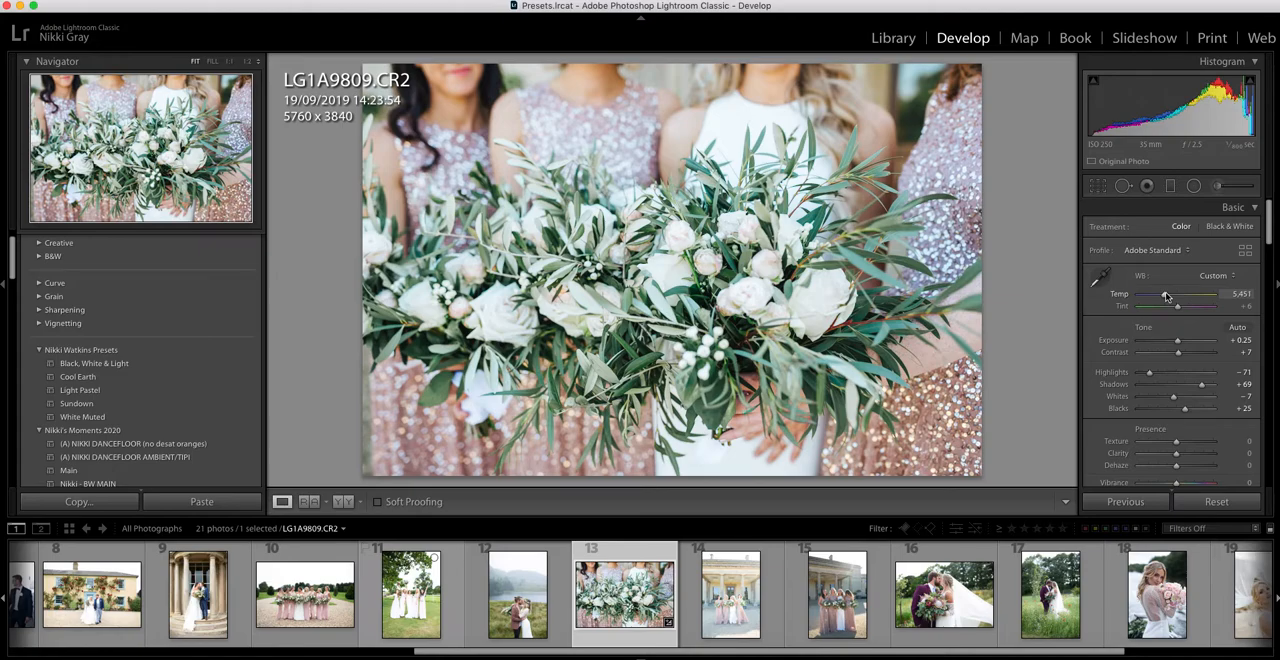
{"action": "left_click_drag", "start_coordinate": [1165, 297], "coordinate": [1165, 297]}
Reduce the bouquet photo's whites to -41 and compare the edit side by side with the original.
{"action": "left_click_drag", "start_coordinate": [1173, 397], "coordinate": [1164, 397]}
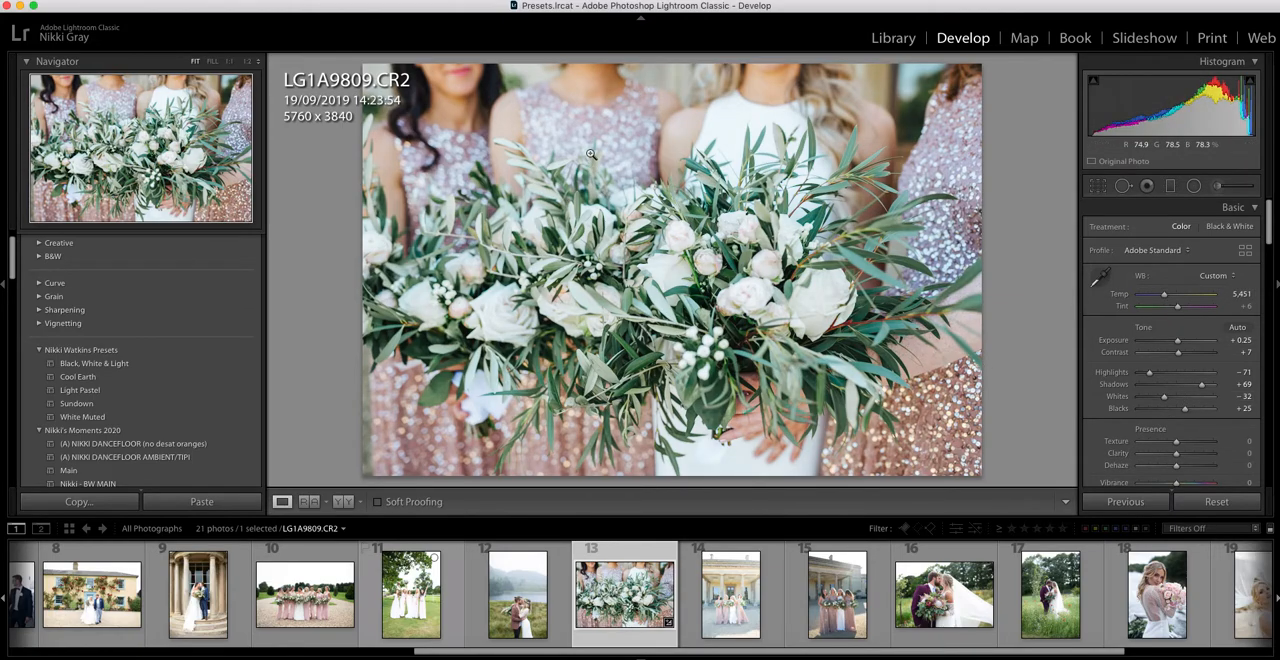
{"action": "scroll", "coordinate": [1125, 405], "scroll_direction": "down", "scroll_amount": 3}
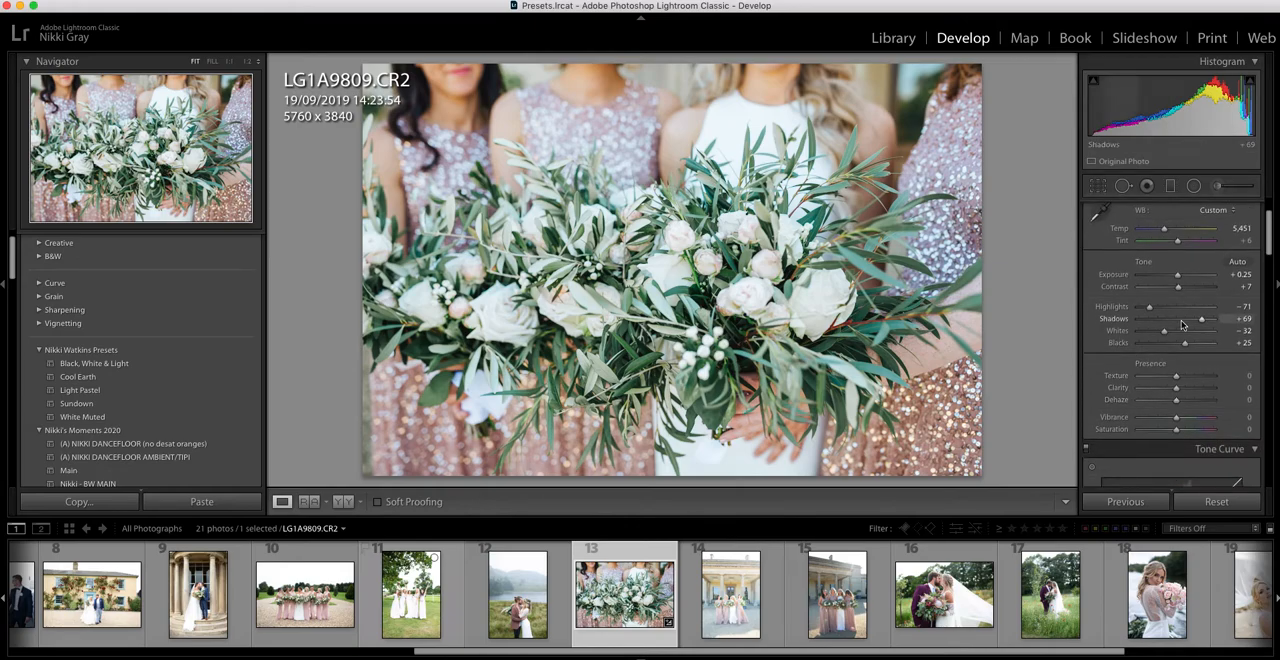
{"action": "left_click_drag", "start_coordinate": [1164, 336], "coordinate": [1161, 338]}
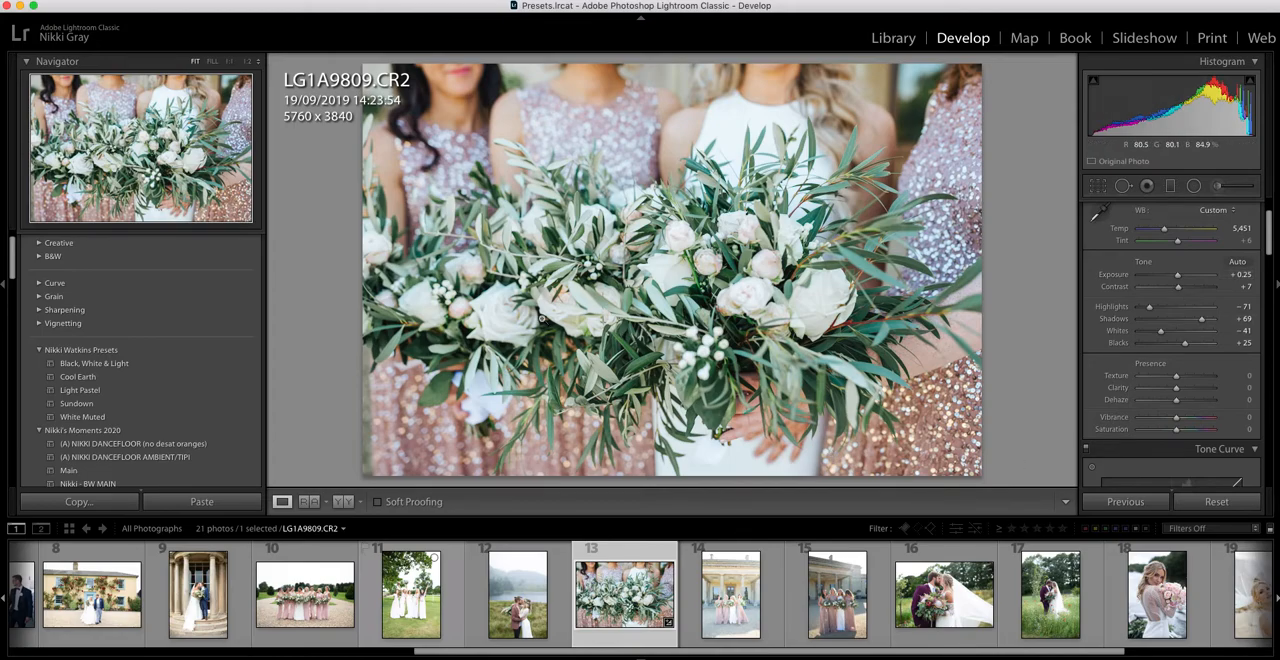
{"action": "left_click", "coordinate": [344, 502]}
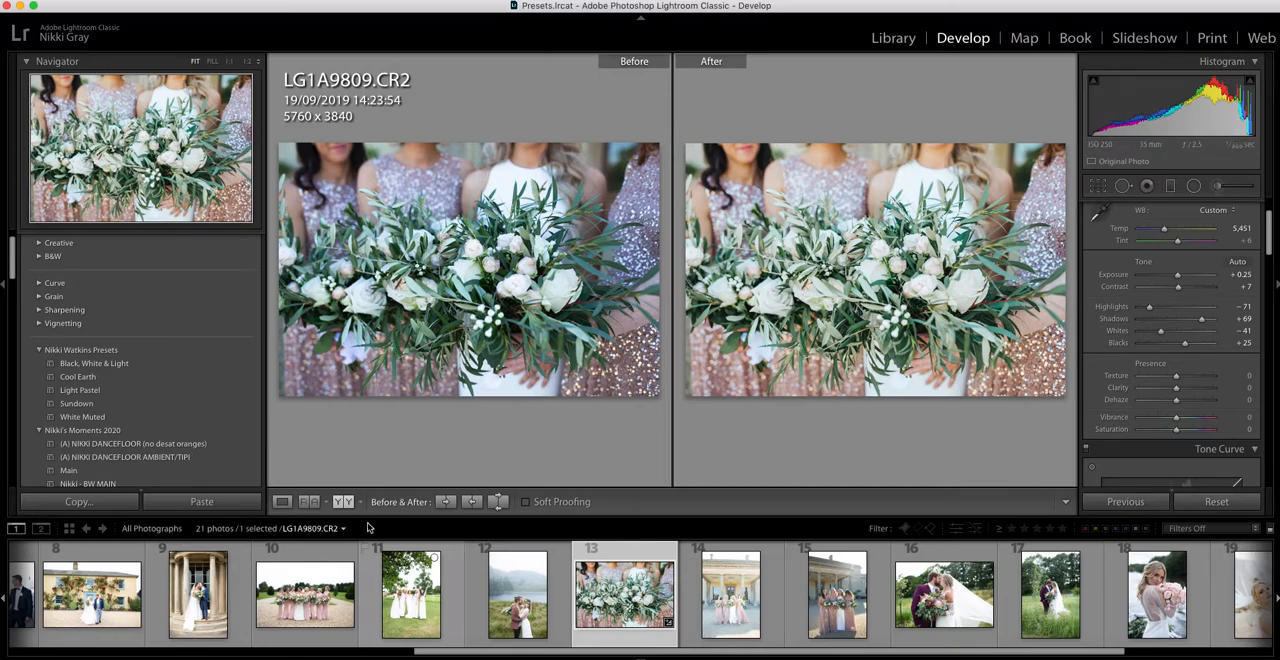
{"action": "left_click", "coordinate": [282, 501]}
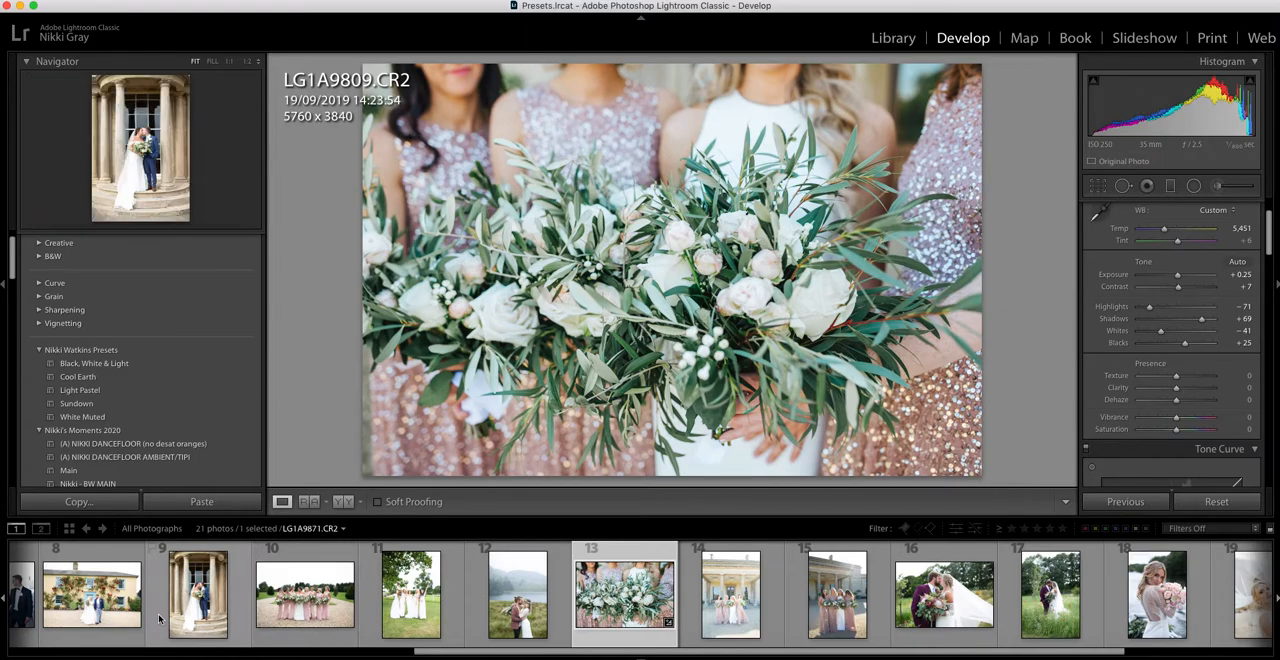
Apply the Light Pastel preset to LG1A0012.CR2, the kissing couple with the long veil, and set its exposure to +0.05.
{"action": "left_click", "coordinate": [118, 600]}
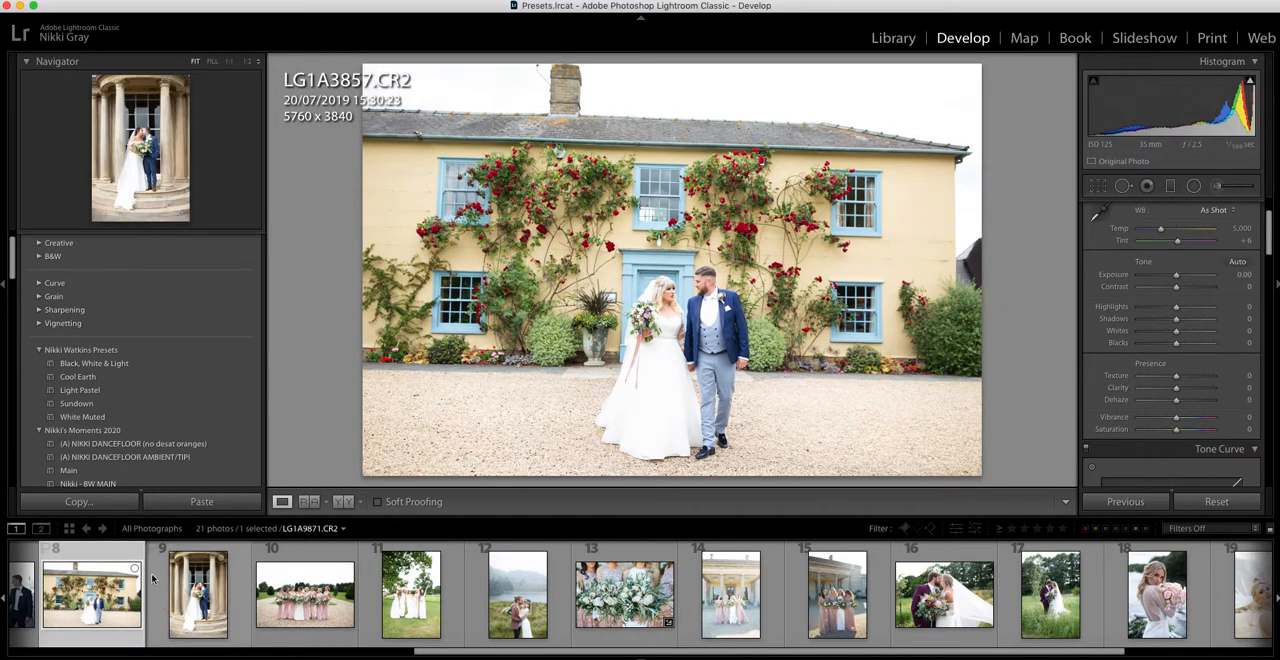
{"action": "left_click", "coordinate": [1003, 580]}
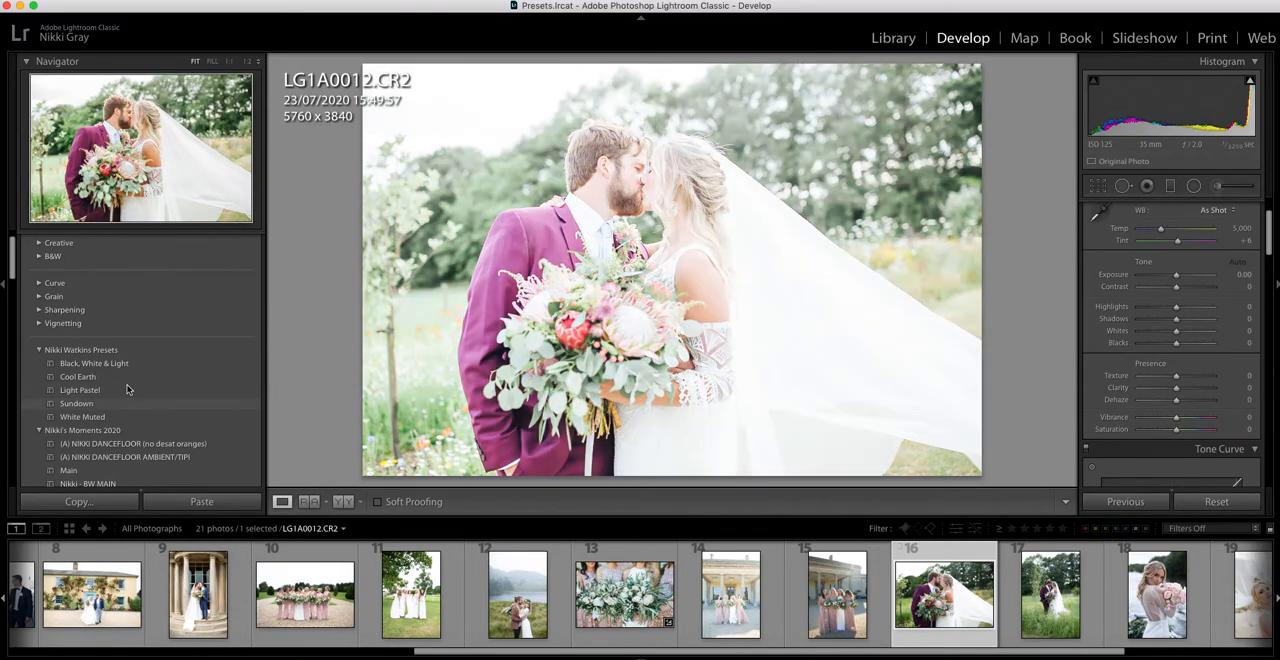
{"action": "left_click", "coordinate": [119, 377]}
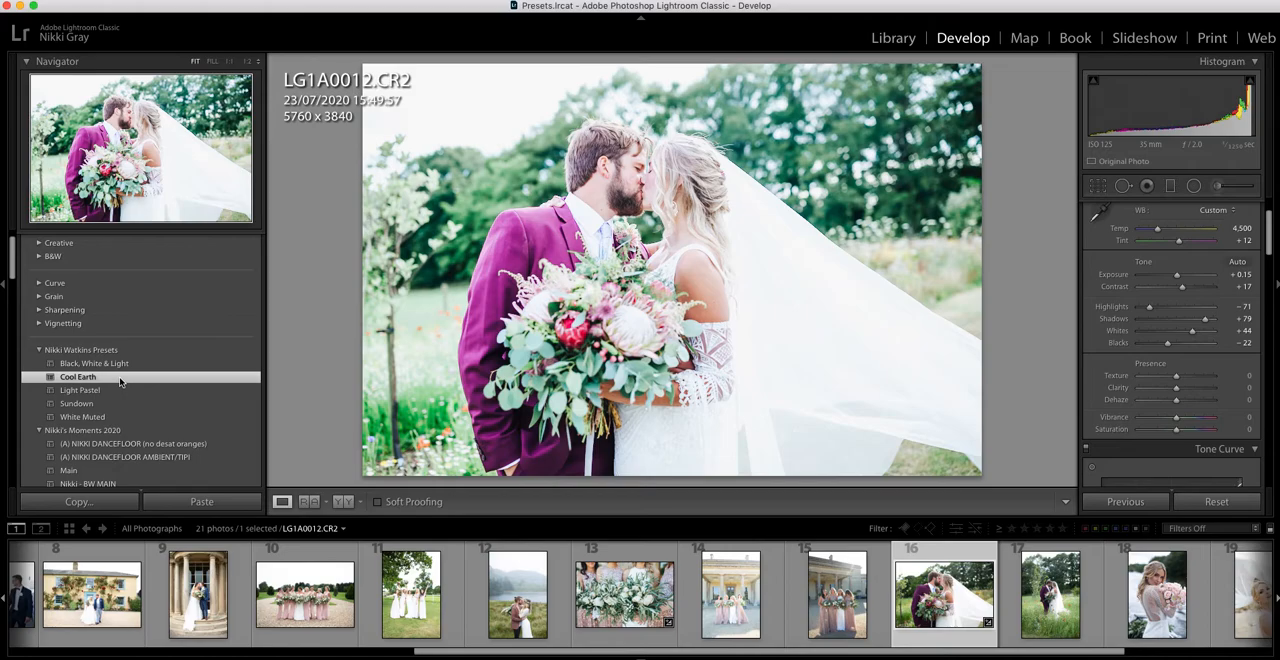
{"action": "left_click", "coordinate": [115, 390]}
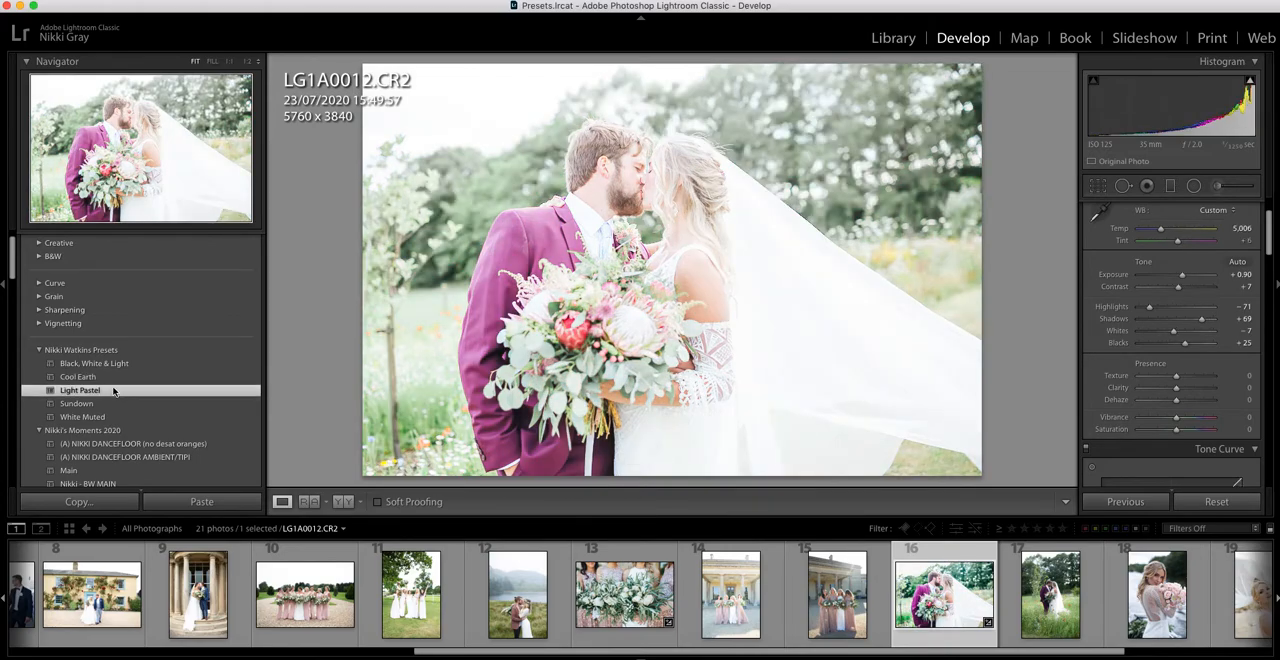
{"action": "left_click_drag", "start_coordinate": [1182, 274], "coordinate": [1177, 284]}
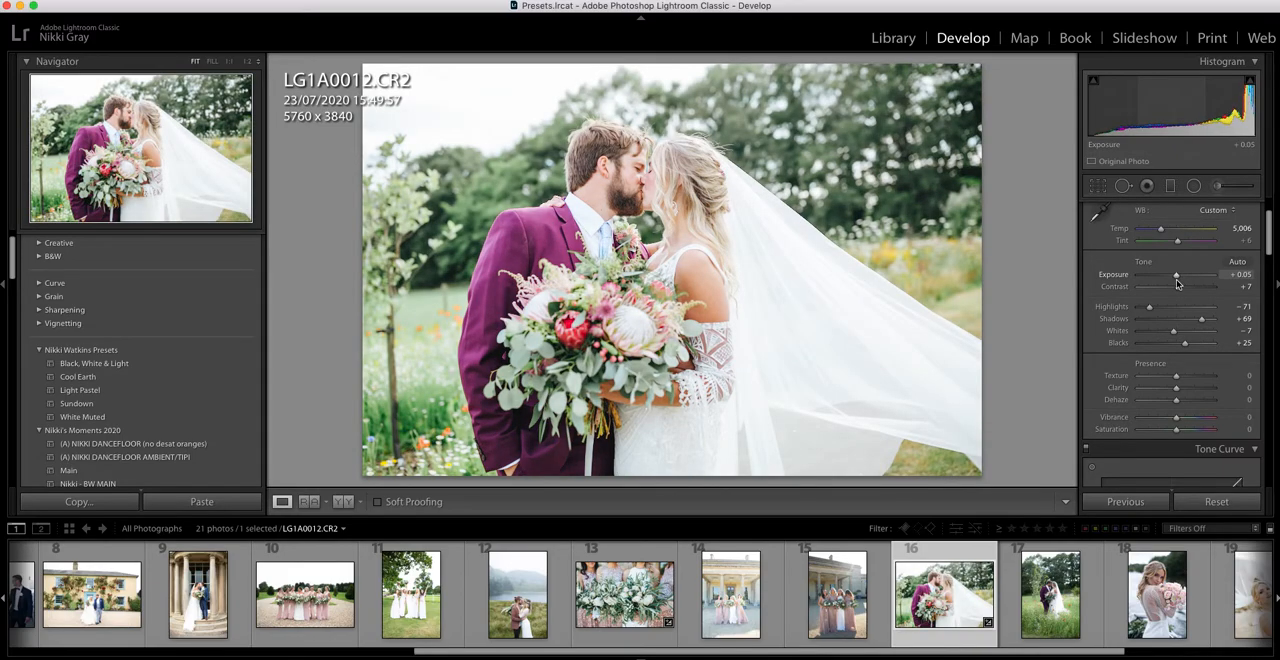
{"action": "scroll", "coordinate": [1178, 284], "scroll_direction": "up", "scroll_amount": 1}
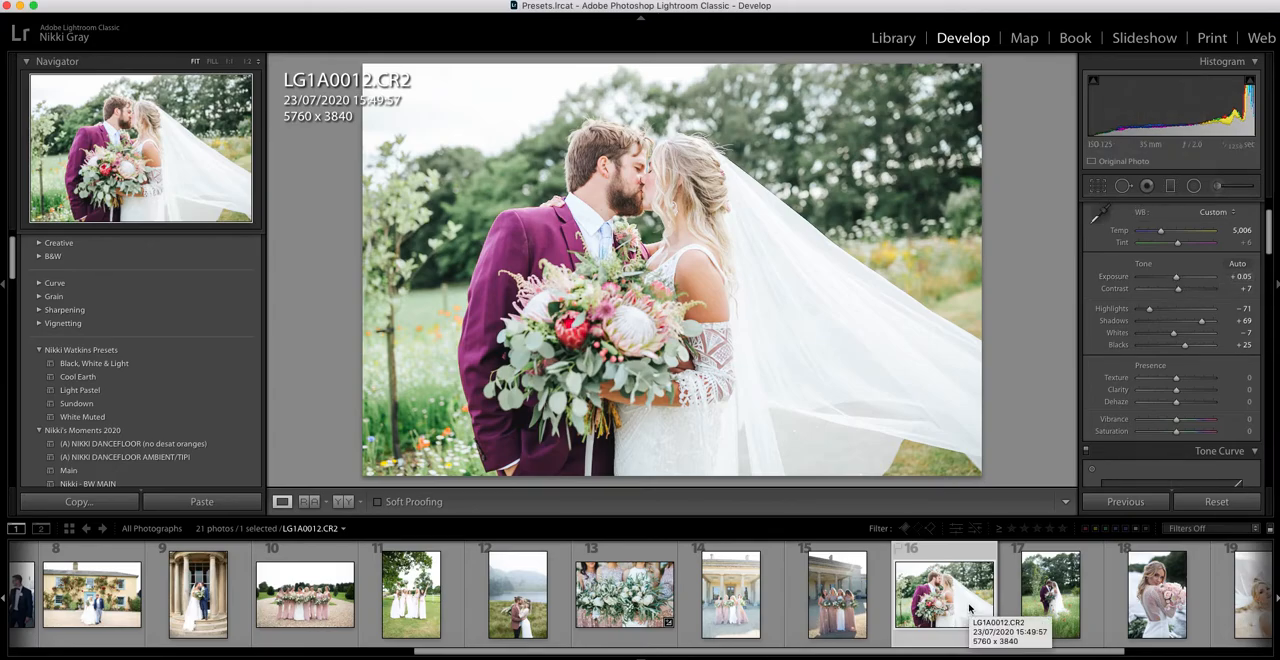
Set the kissing couple photo's exposure to -0.05 and crop it slightly to 5709 x 3806.
{"action": "scroll", "coordinate": [1170, 320], "scroll_direction": "up", "scroll_amount": 1}
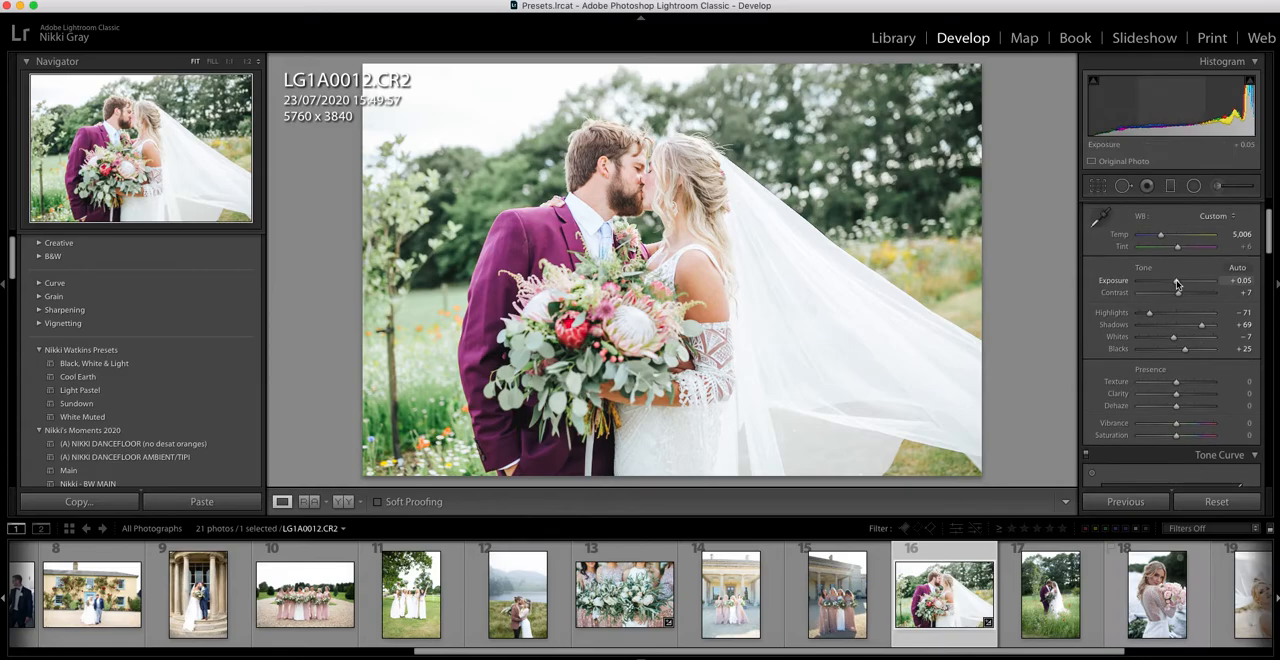
{"action": "left_click_drag", "start_coordinate": [1176, 283], "coordinate": [1174, 283]}
{"action": "left_click", "coordinate": [1097, 186]}
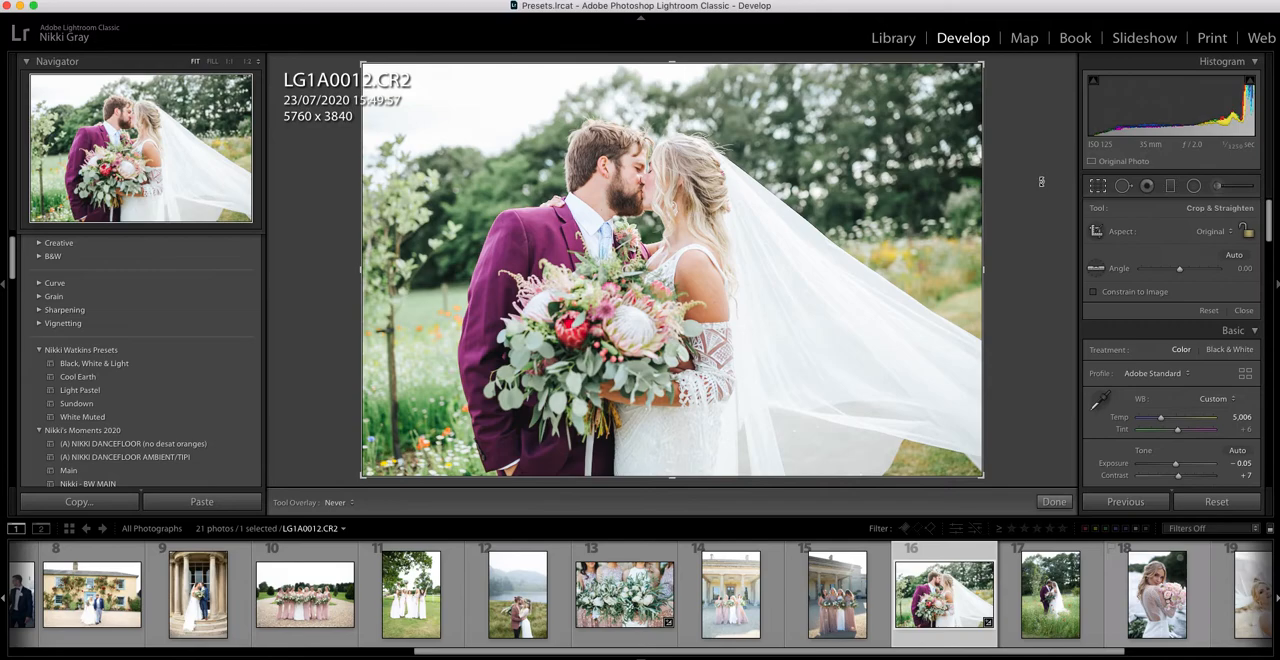
{"action": "key", "text": "Return"}
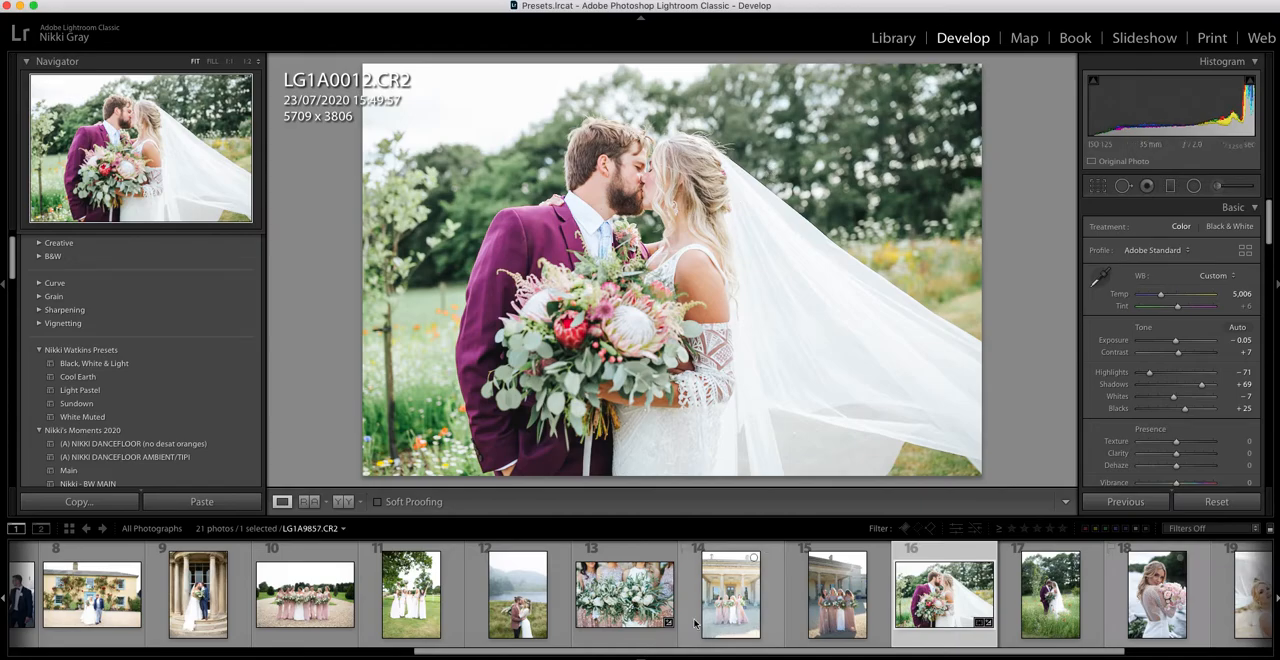
Apply Light Pastel to 8G1A0007.CR2, the bride holding a pink bouquet, and set its exposure to +0.45.
{"action": "scroll", "coordinate": [604, 617], "scroll_direction": "up", "scroll_amount": 7}
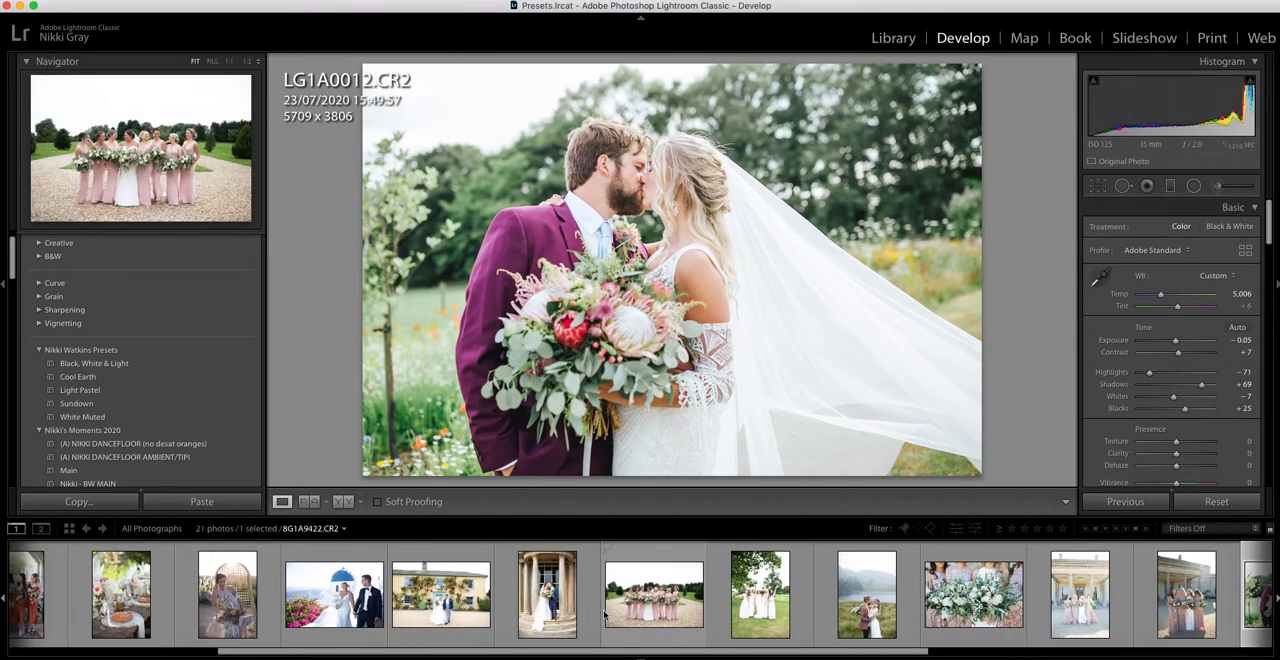
{"action": "scroll", "coordinate": [604, 617], "scroll_direction": "down", "scroll_amount": 9}
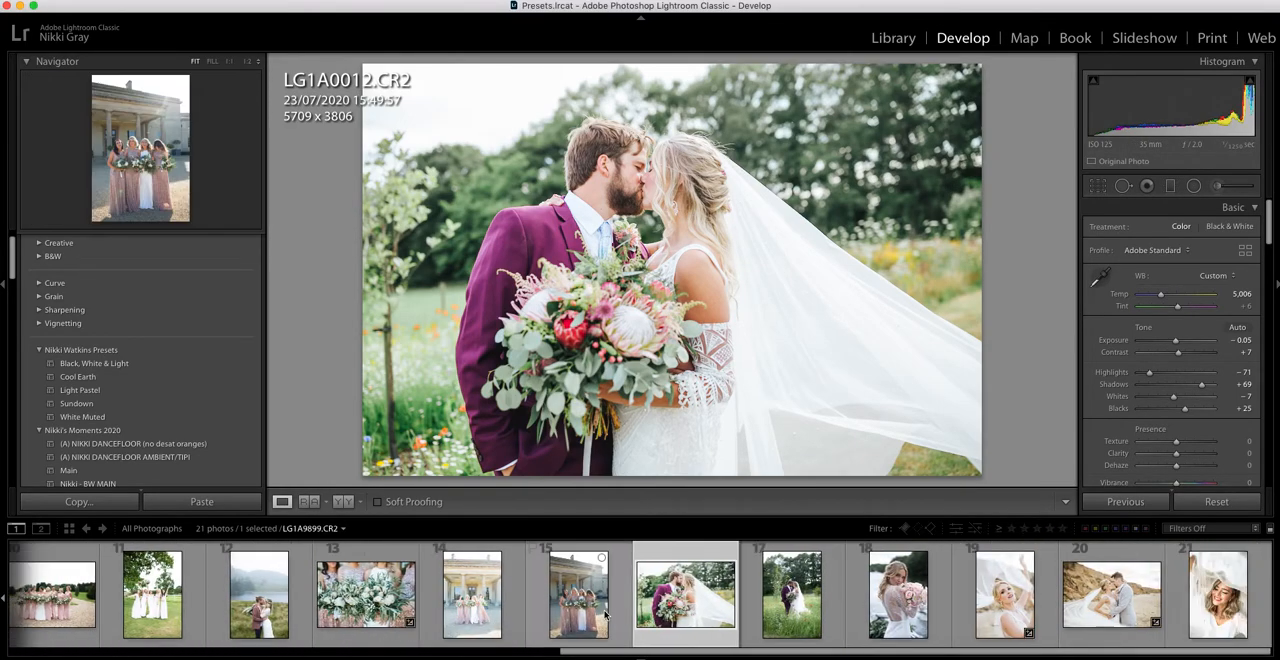
{"action": "left_click", "coordinate": [900, 595]}
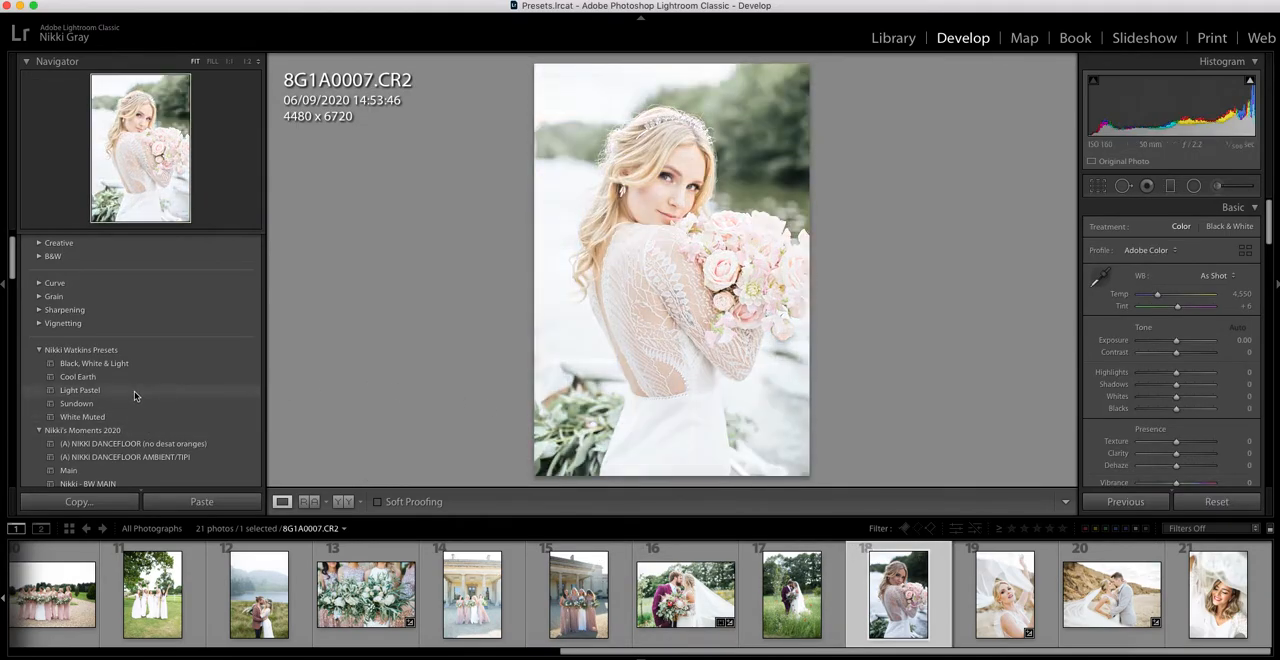
{"action": "left_click", "coordinate": [134, 396]}
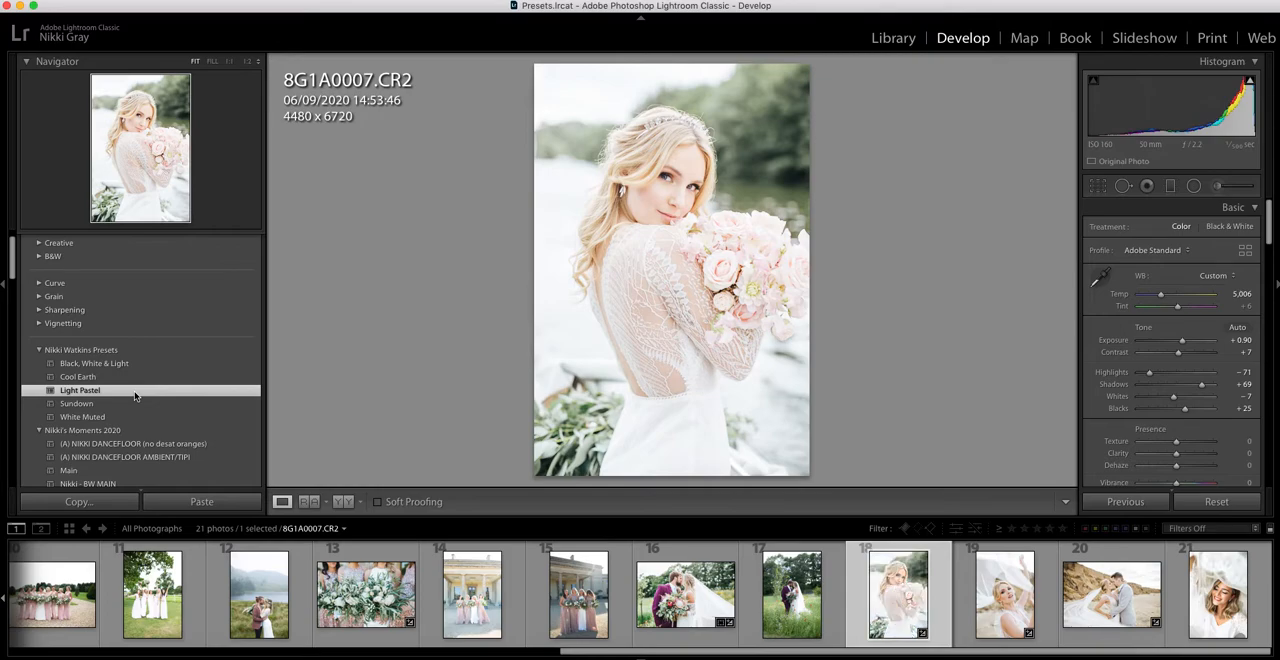
{"action": "left_click_drag", "start_coordinate": [1182, 340], "coordinate": [1177, 343]}
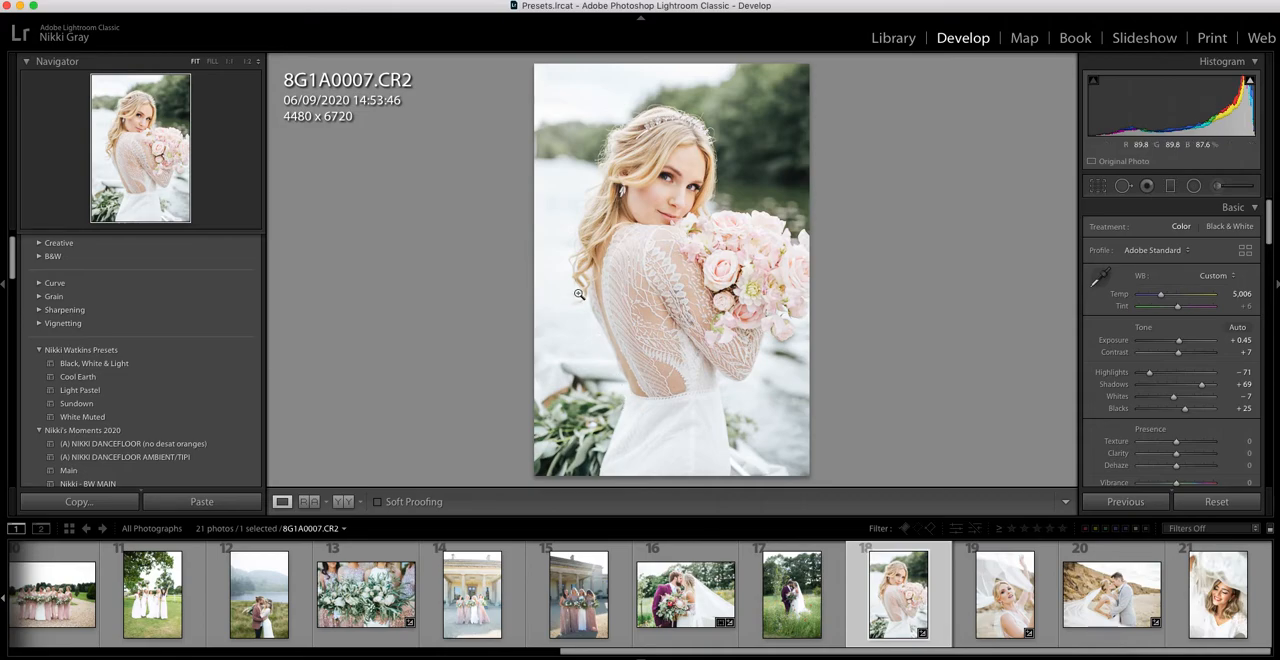
Fine-tune the bride portrait's color and tone with whites at -30, temperature 5,220, tint +12 and green saturation -67.
{"action": "left_click_drag", "start_coordinate": [1173, 396], "coordinate": [1165, 400]}
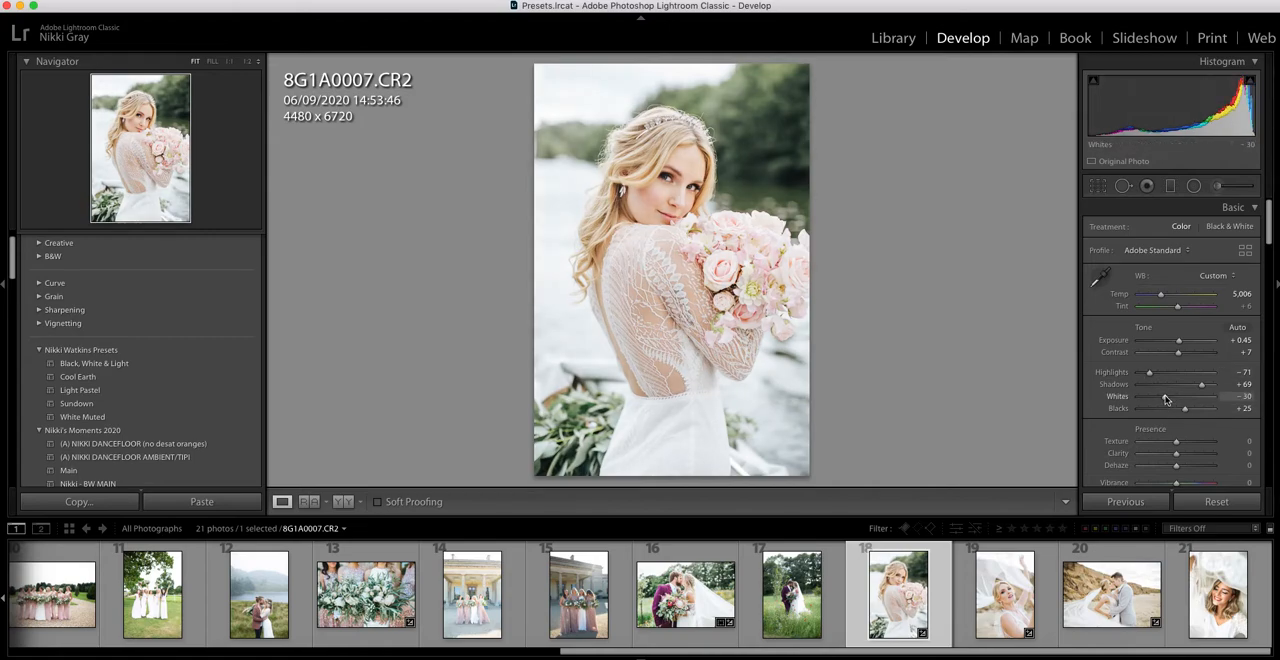
{"action": "left_click_drag", "start_coordinate": [1161, 299], "coordinate": [1164, 299]}
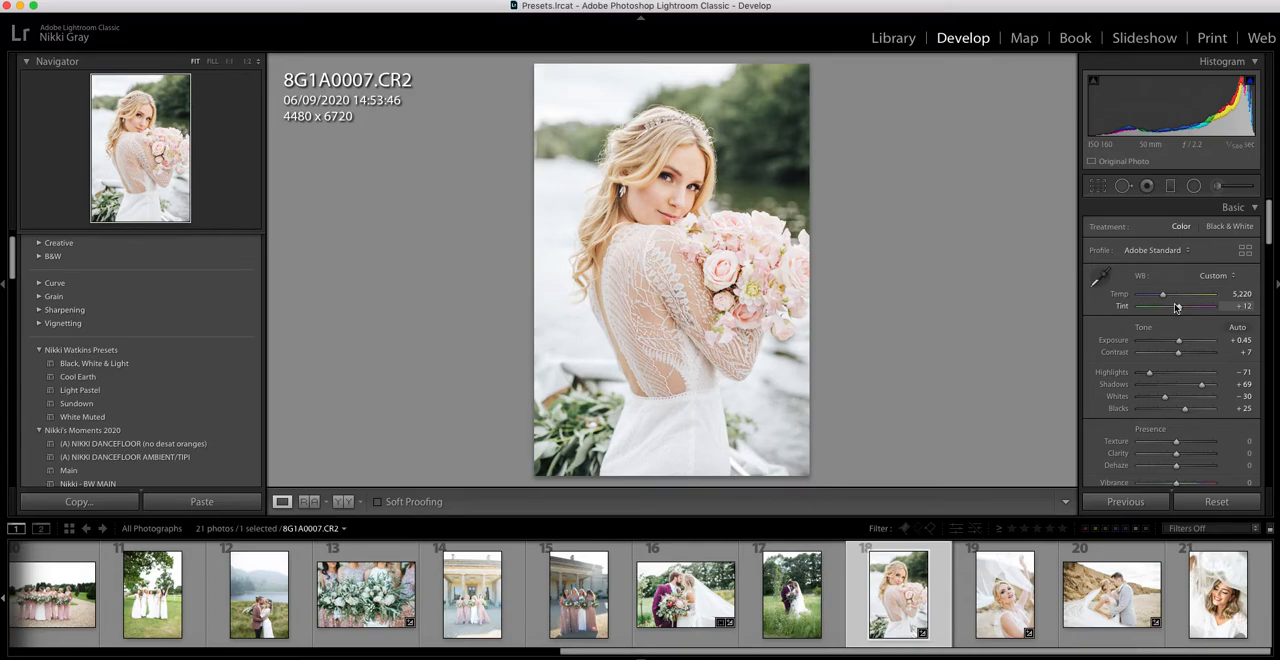
{"action": "scroll", "coordinate": [1188, 440], "scroll_direction": "down", "scroll_amount": 10}
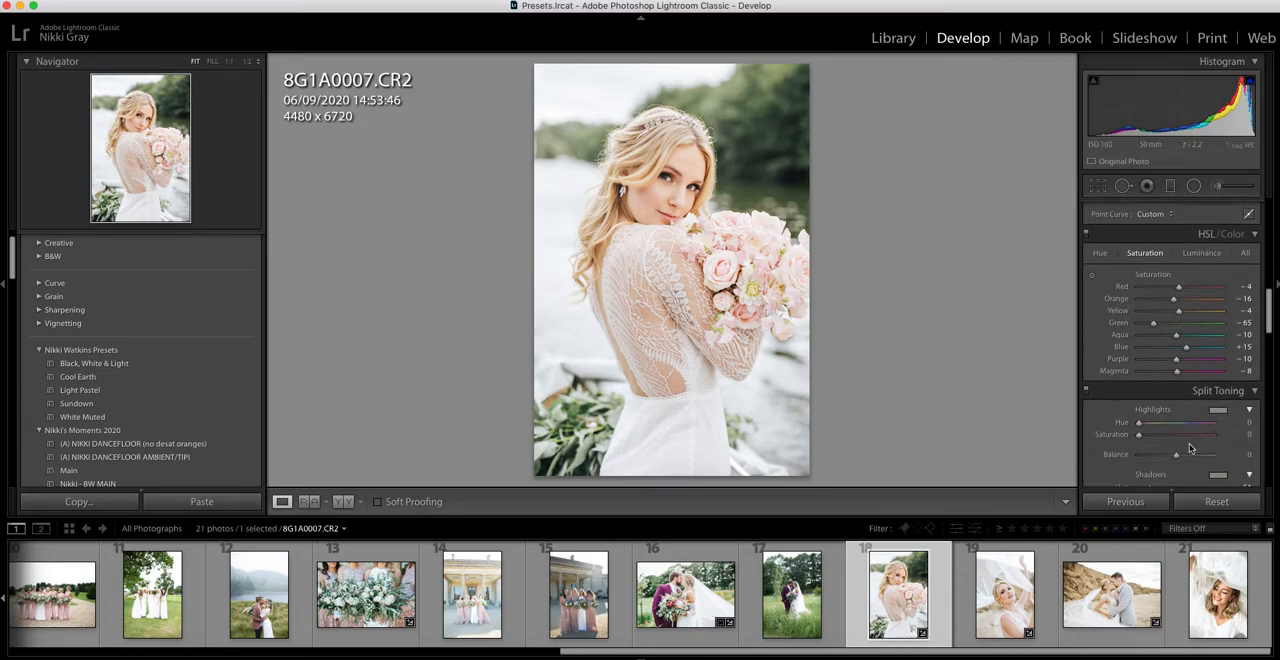
{"action": "scroll", "coordinate": [1180, 420], "scroll_direction": "down", "scroll_amount": 1}
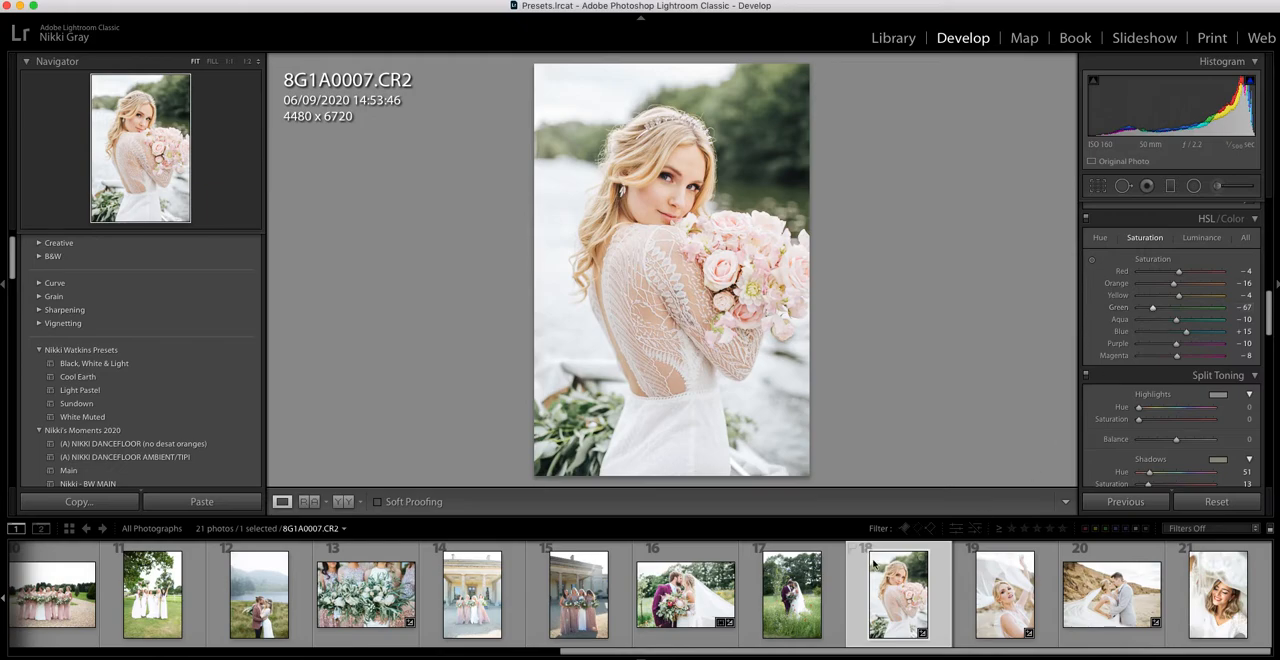
Apply Light Pastel to LG1A9899.CR2, the bridal party outside the columned building, and set its exposure to +0.05.
{"action": "scroll", "coordinate": [830, 600], "scroll_direction": "up", "scroll_amount": 2}
{"action": "scroll", "coordinate": [768, 608], "scroll_direction": "up", "scroll_amount": 1}
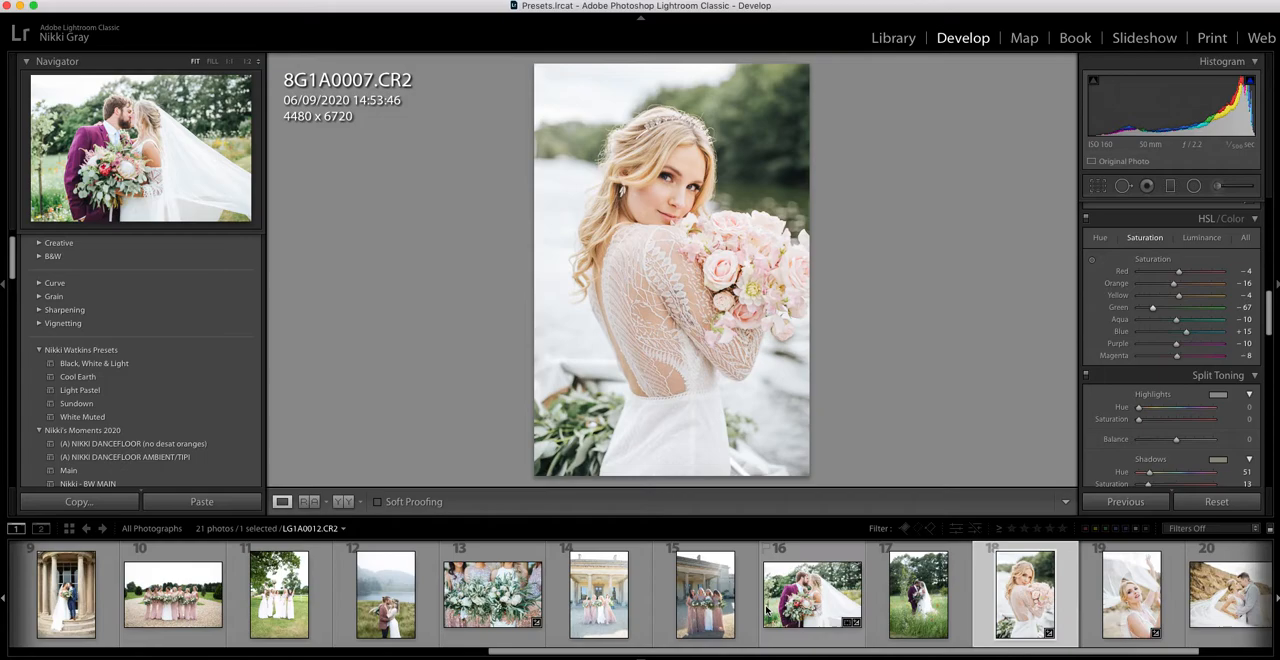
{"action": "left_click", "coordinate": [704, 595]}
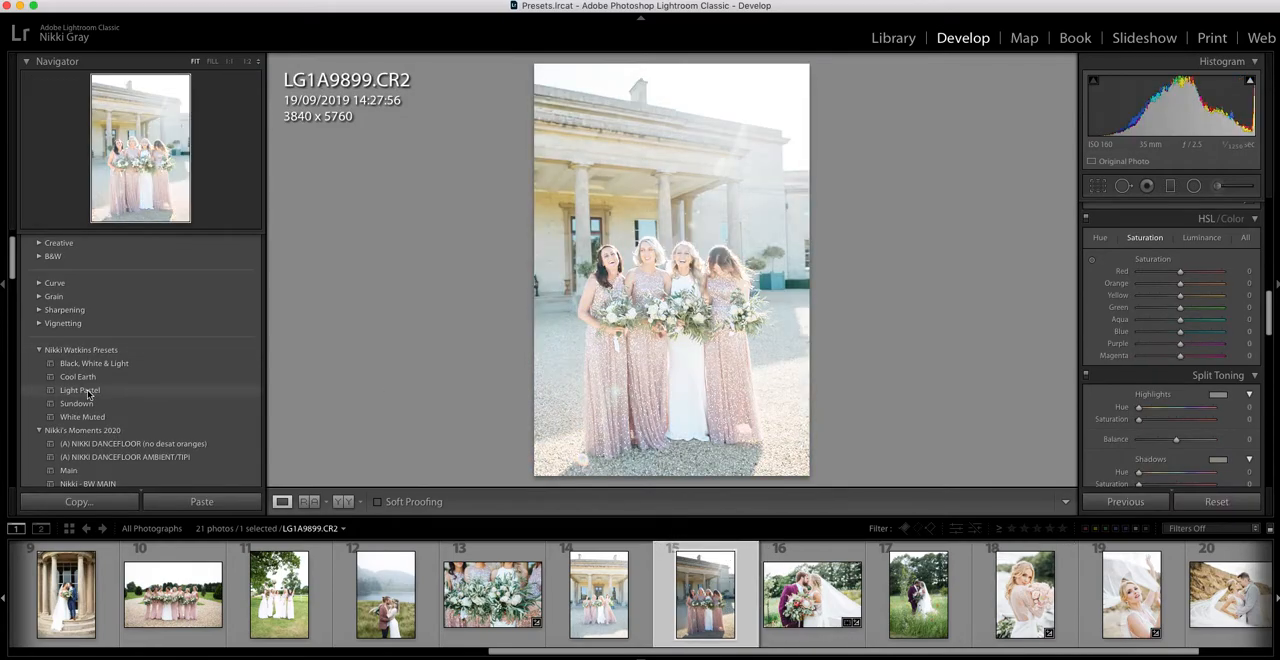
{"action": "left_click", "coordinate": [88, 391]}
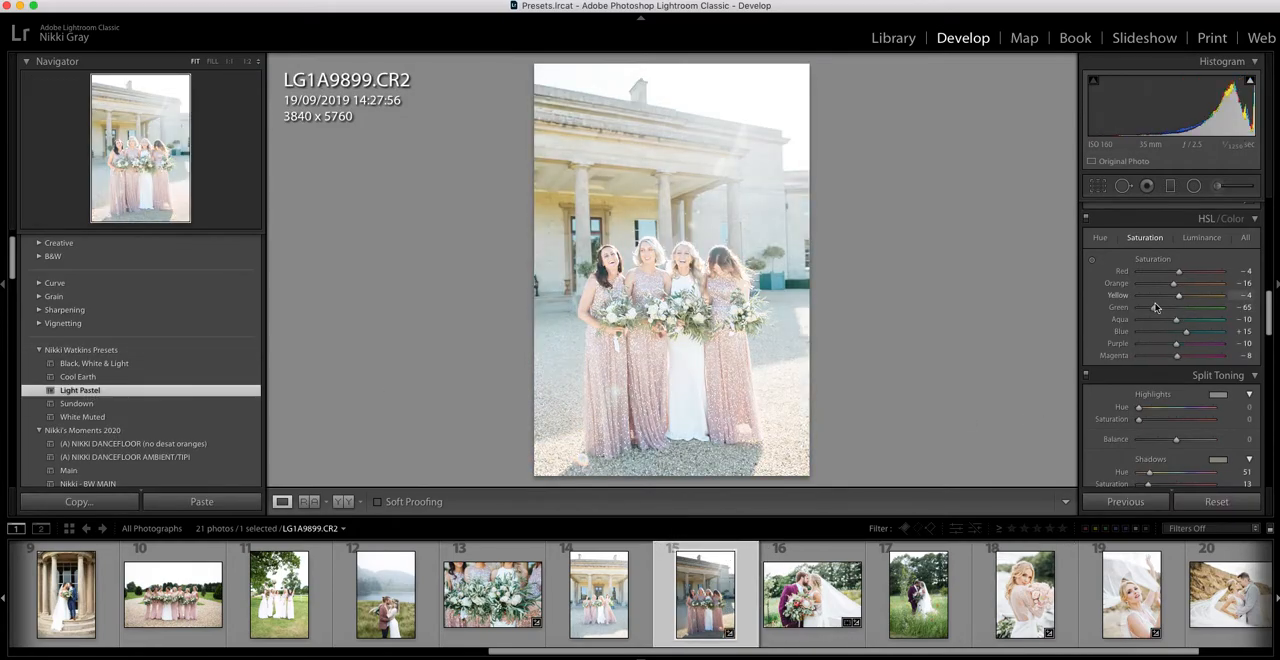
{"action": "scroll", "coordinate": [1158, 320], "scroll_direction": "up", "scroll_amount": 5}
{"action": "left_click_drag", "start_coordinate": [1183, 341], "coordinate": [1177, 348]}
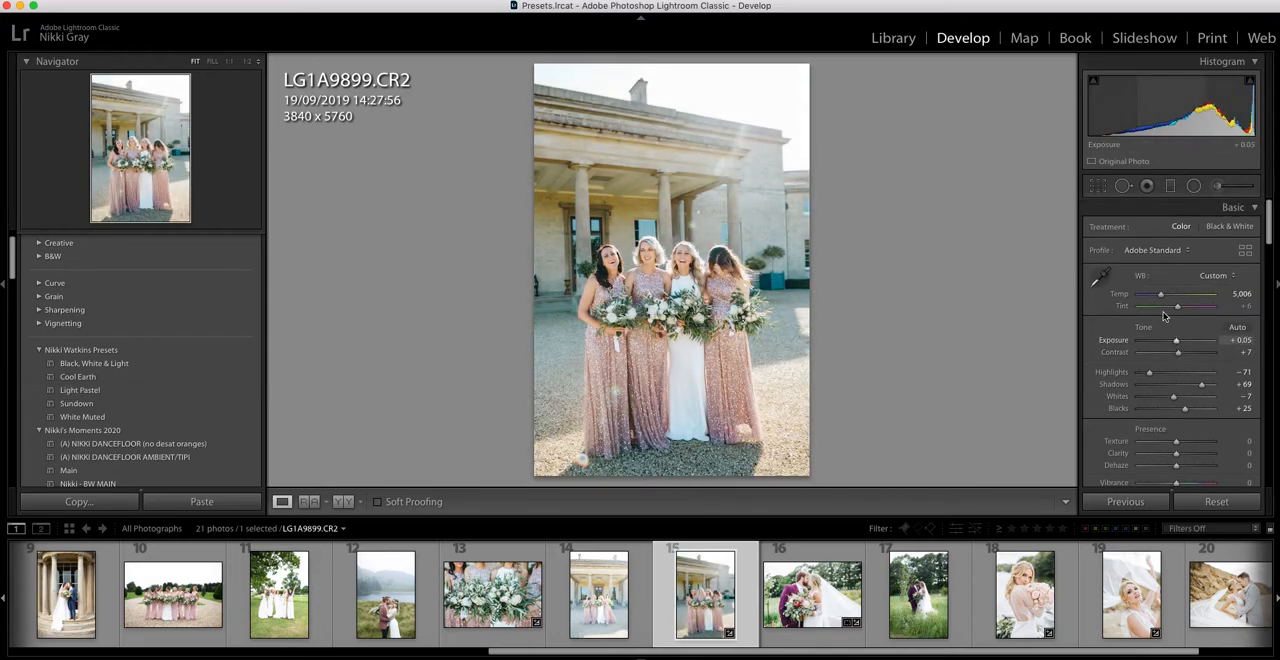
Straighten the columned building photo by 0.85 and crop it to 3693 x 5580.
{"action": "left_click", "coordinate": [1098, 186]}
{"action": "left_click_drag", "start_coordinate": [963, 263], "coordinate": [963, 268]}
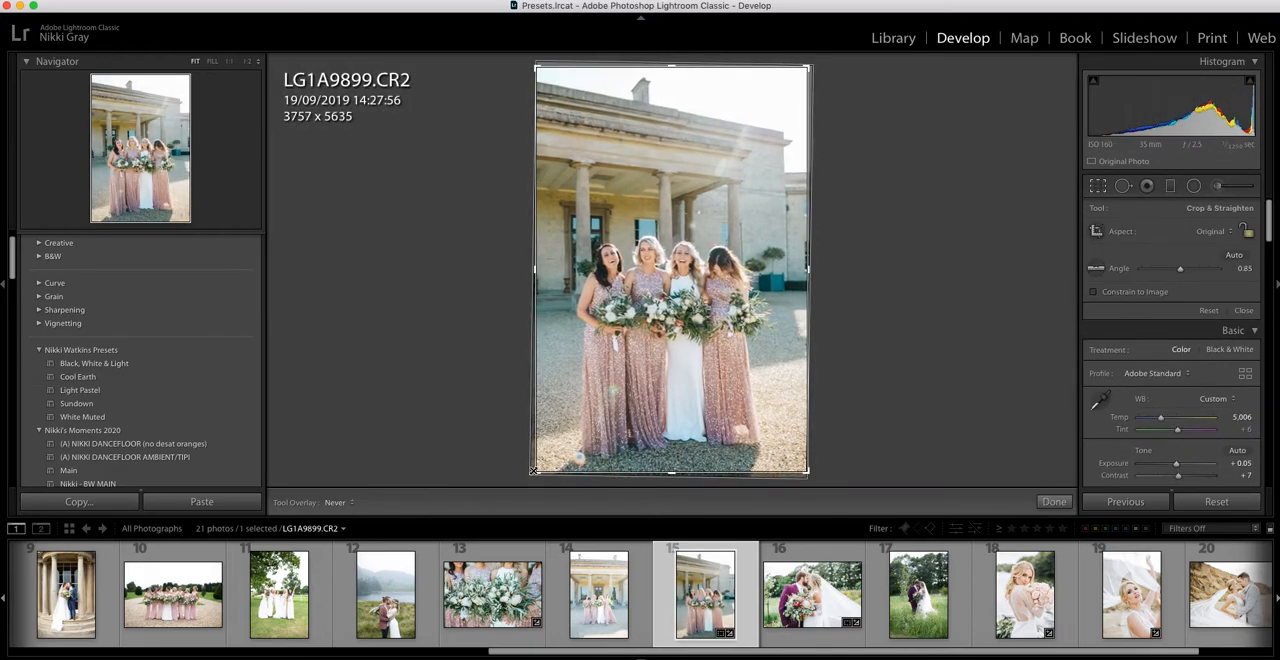
{"action": "left_click_drag", "start_coordinate": [533, 470], "coordinate": [541, 470]}
{"action": "key", "text": "Return"}
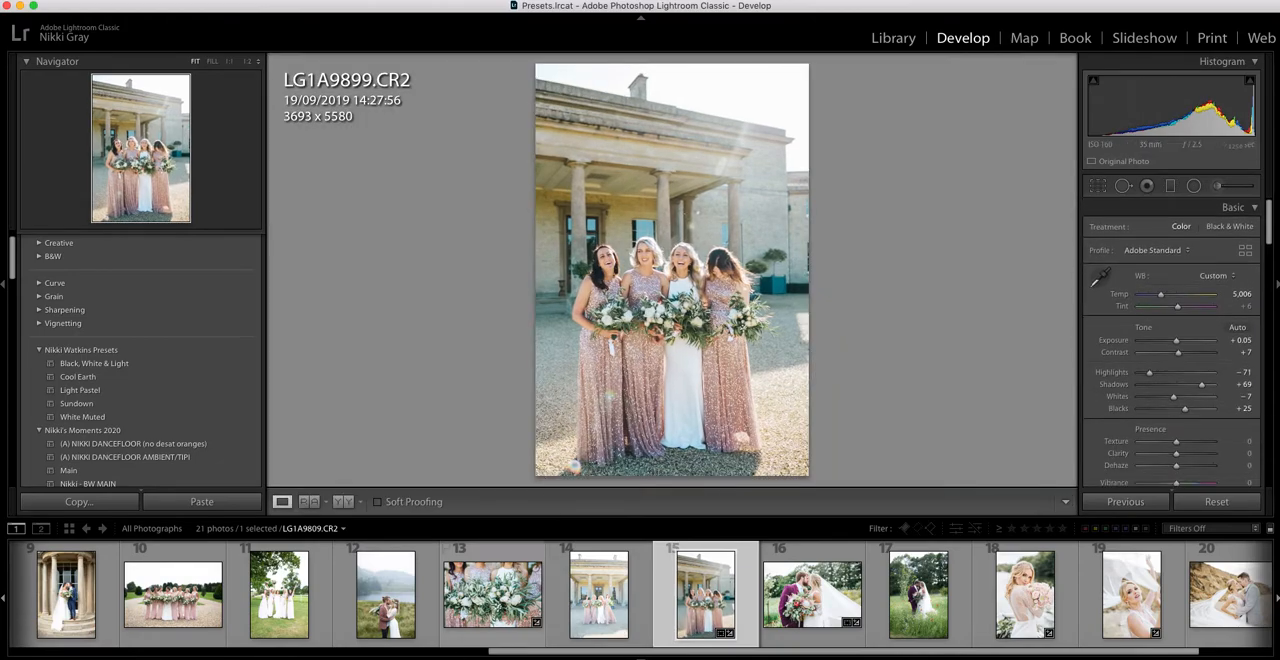
Apply Light Pastel to LG1A3735 2.CR2, the bridal party raising bouquets under the tree, with exposure at -0.70.
{"action": "left_click", "coordinate": [300, 625]}
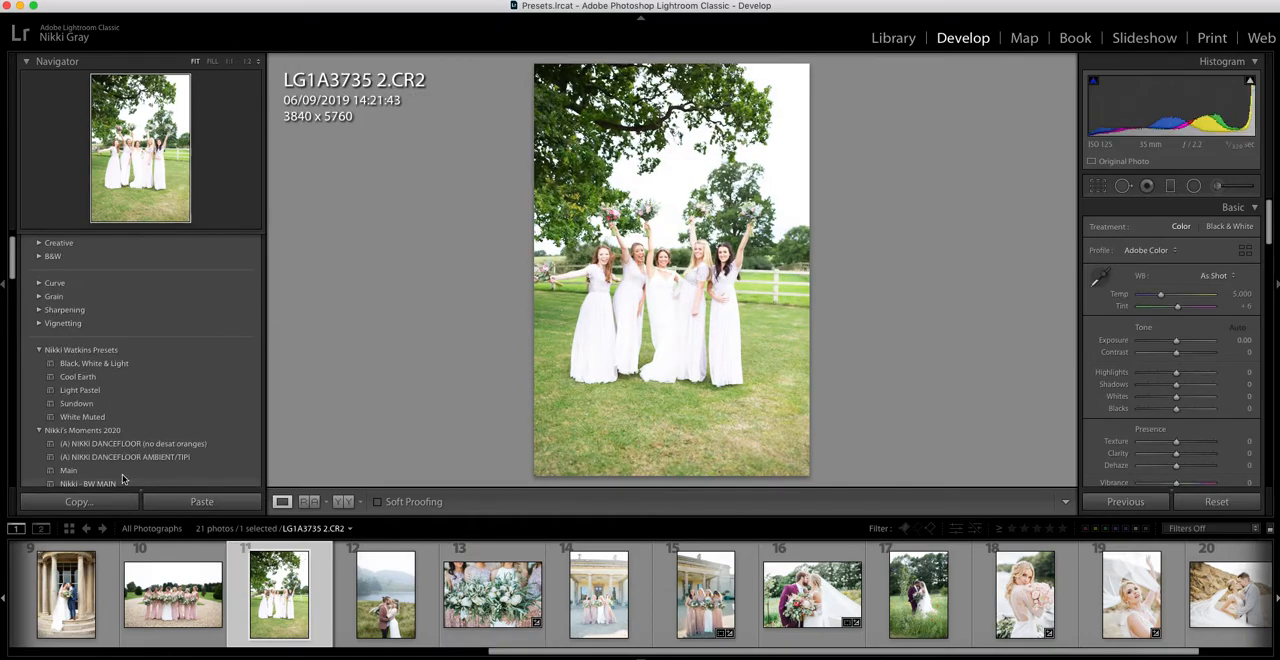
{"action": "left_click", "coordinate": [120, 390]}
{"action": "left_click", "coordinate": [122, 393]}
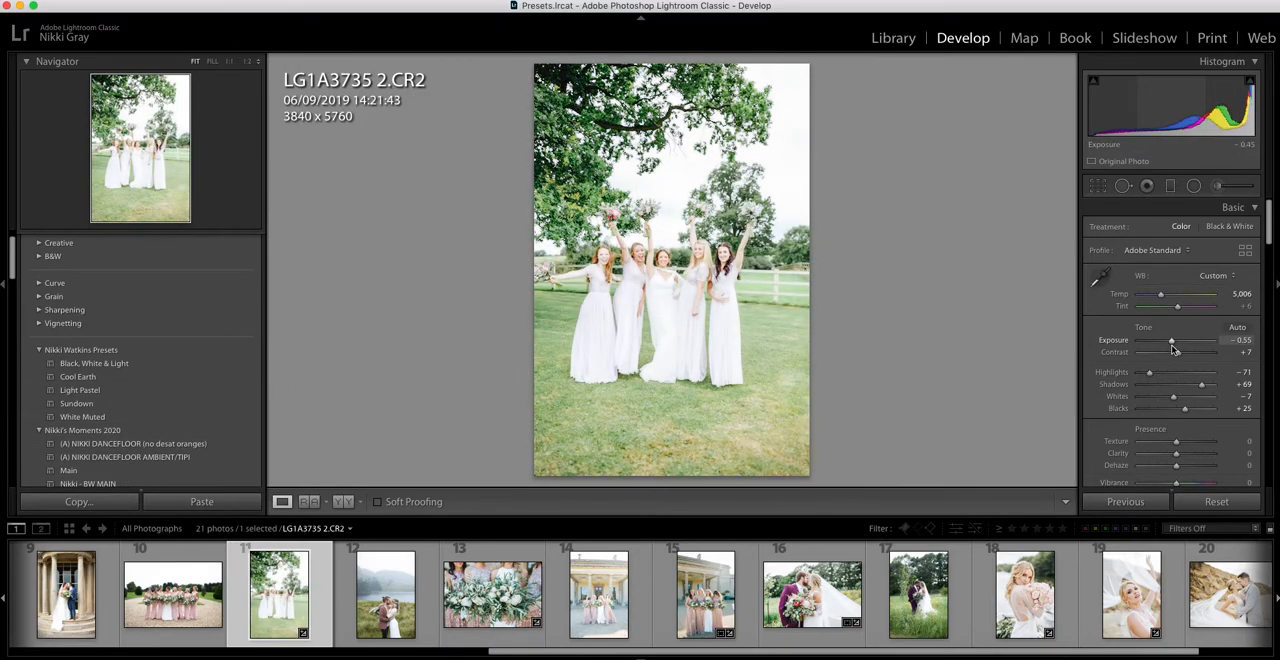
Crop the raised bouquets photo to 3460 x 4941, trimming its right side and the grass at the bottom.
{"action": "left_click", "coordinate": [1098, 185]}
{"action": "left_click_drag", "start_coordinate": [802, 452], "coordinate": [796, 447]}
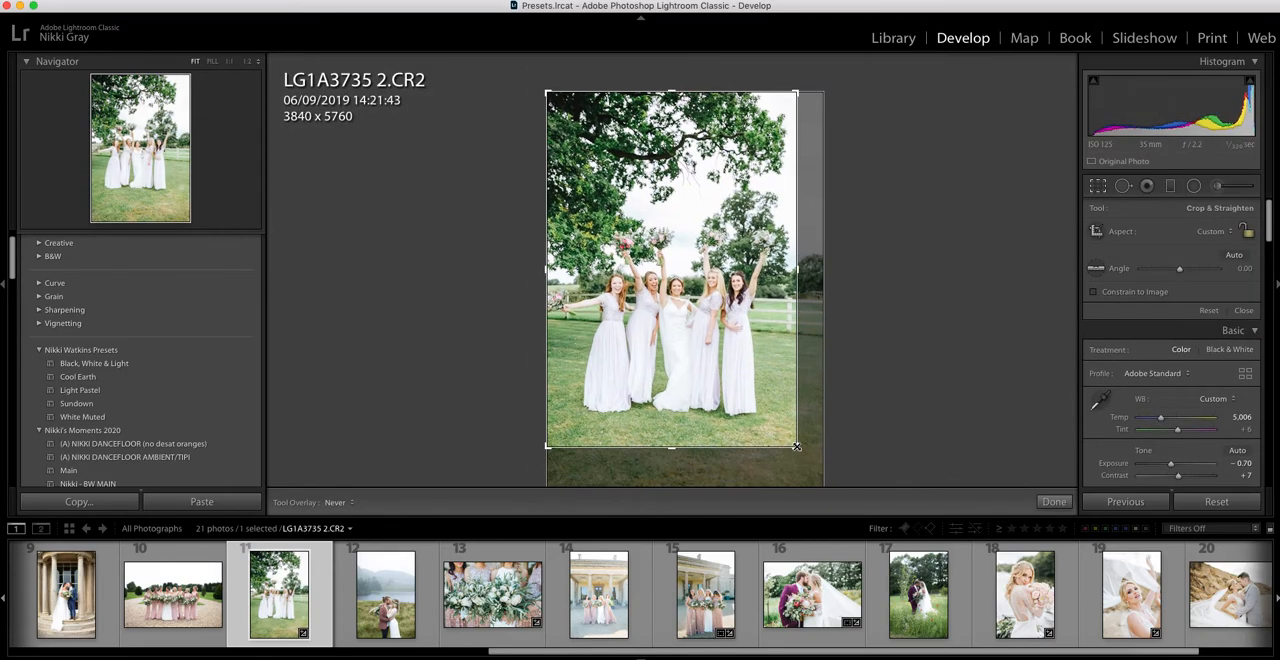
{"action": "key", "text": "Return"}
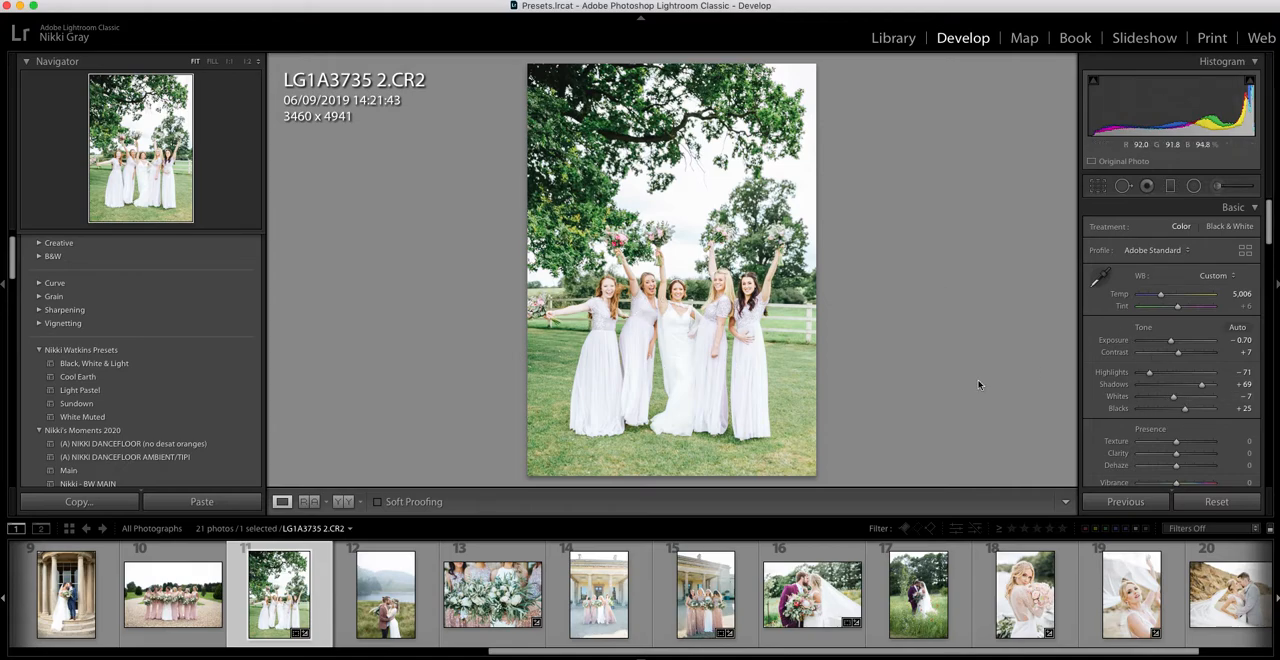
Set the raised bouquets photo's whites to -23, exposure to -0.80 and green saturation to -71.
{"action": "left_click_drag", "start_coordinate": [1168, 402], "coordinate": [1166, 402]}
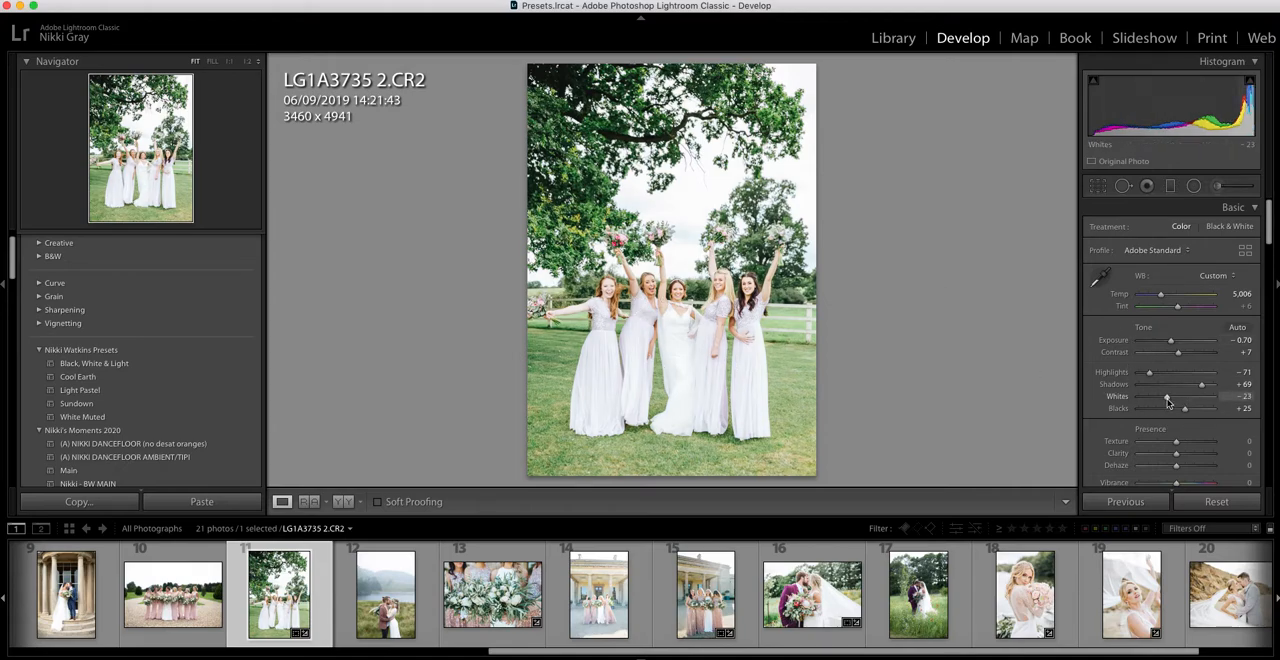
{"action": "left_click_drag", "start_coordinate": [1173, 345], "coordinate": [1172, 345]}
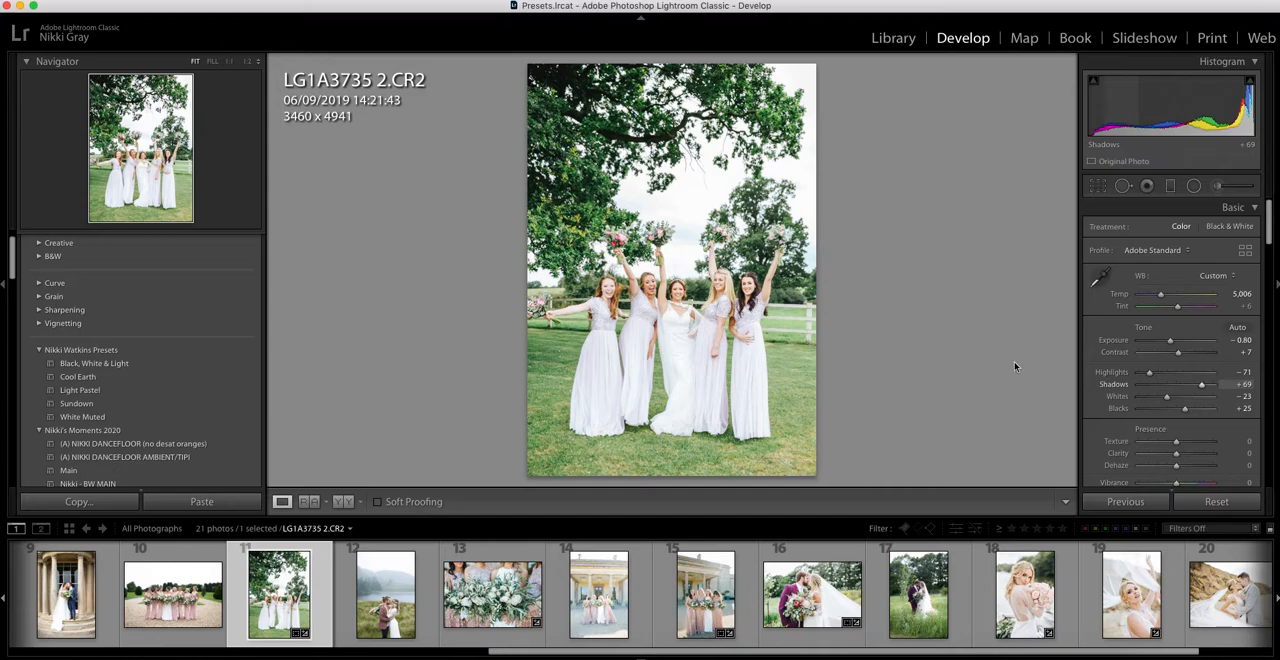
{"action": "scroll", "coordinate": [1151, 360], "scroll_direction": "down", "scroll_amount": 5}
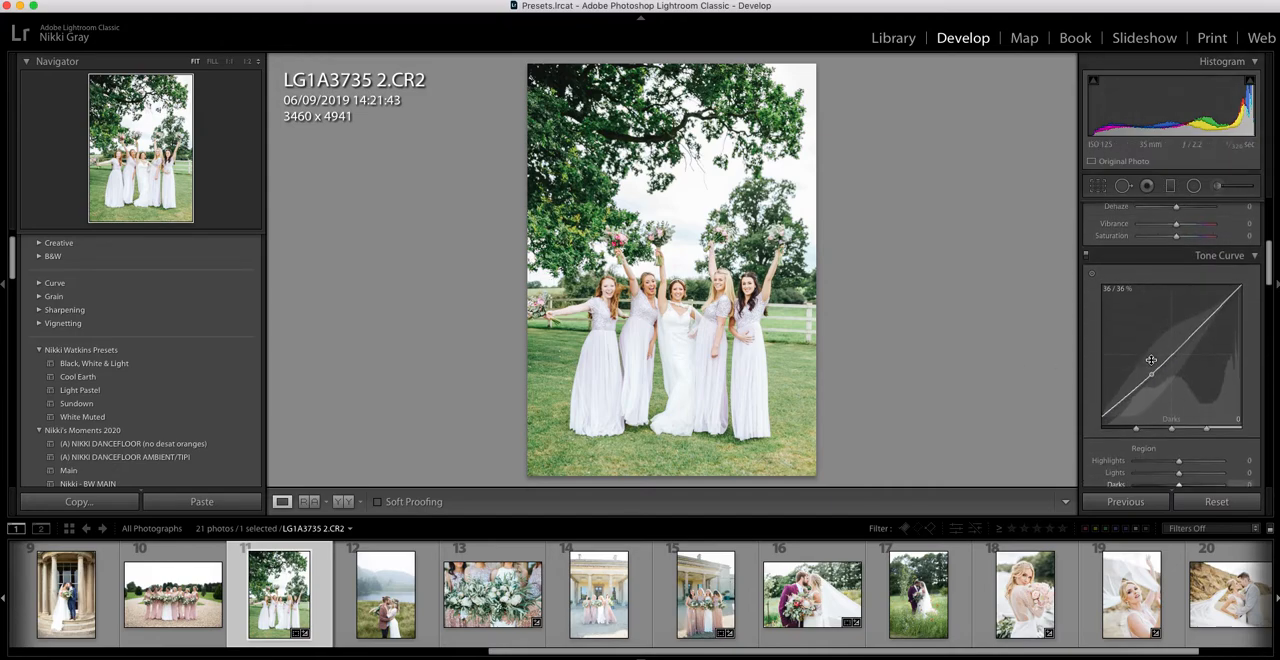
{"action": "scroll", "coordinate": [1151, 360], "scroll_direction": "down", "scroll_amount": 4}
{"action": "left_click_drag", "start_coordinate": [1152, 450], "coordinate": [1149, 450]}
{"action": "scroll", "coordinate": [1149, 450], "scroll_direction": "up", "scroll_amount": 1}
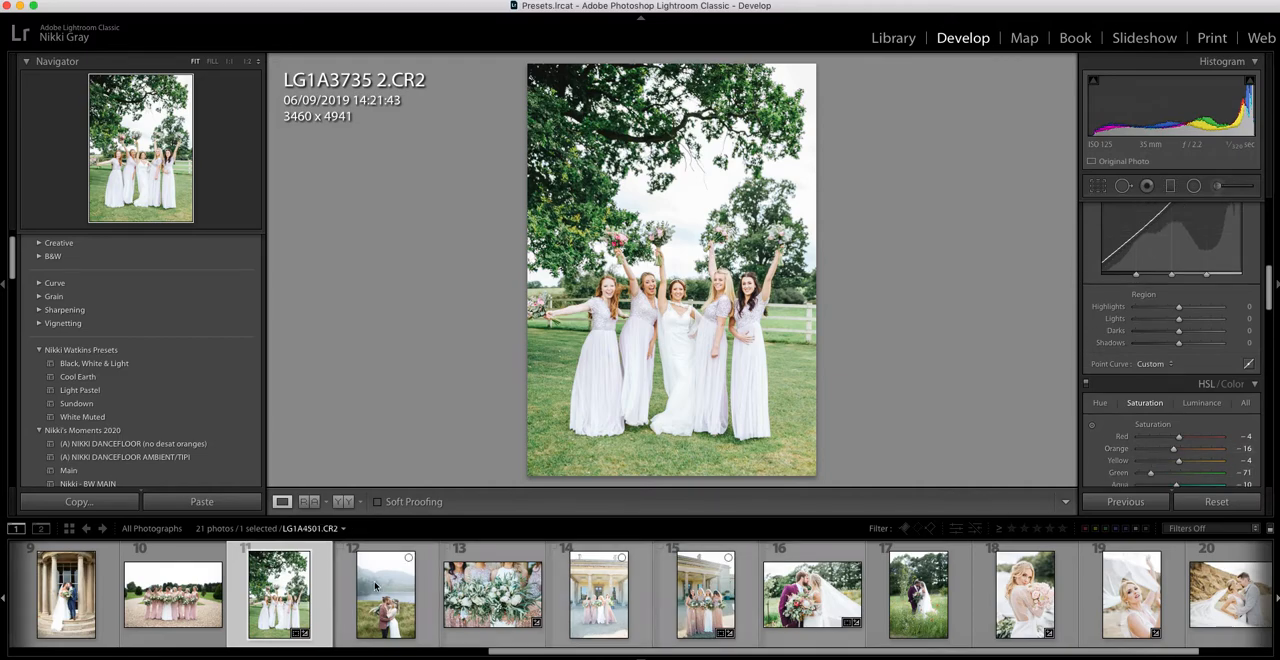
Apply Light Pastel to the table setting photo 8G1A3895.CR2 and set its exposure to +0.15.
{"action": "scroll", "coordinate": [471, 632], "scroll_direction": "left", "scroll_amount": 3}
{"action": "scroll", "coordinate": [471, 632], "scroll_direction": "left", "scroll_amount": 5}
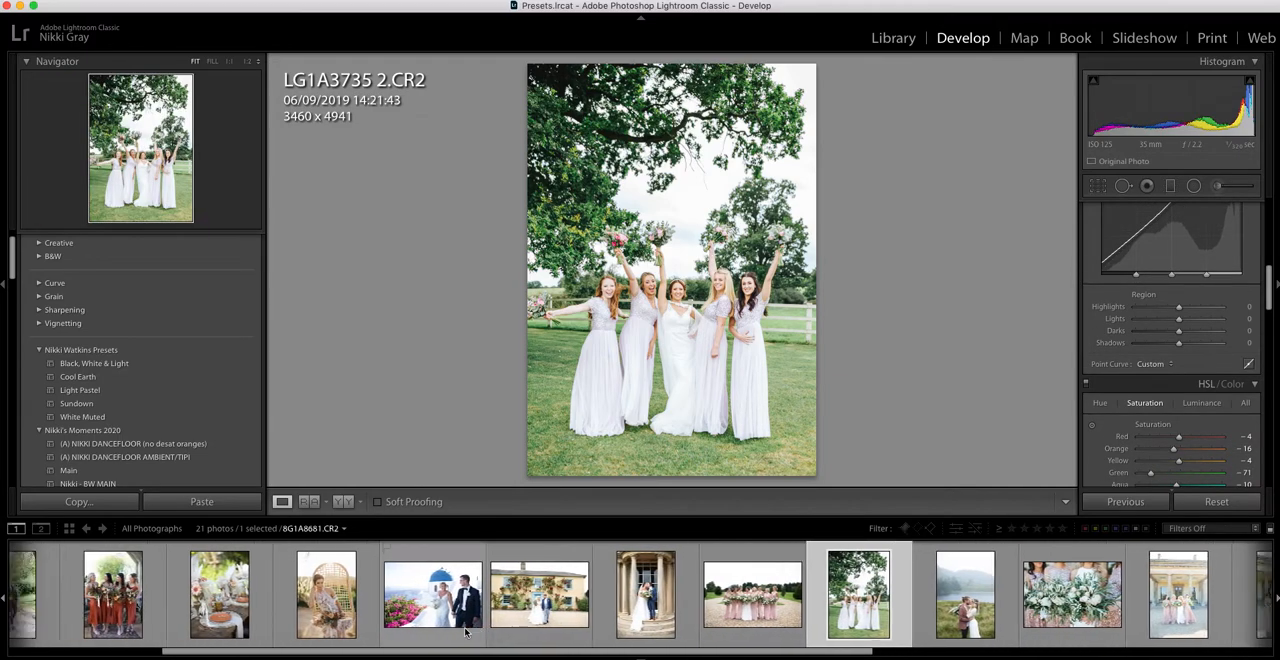
{"action": "left_click", "coordinate": [485, 617]}
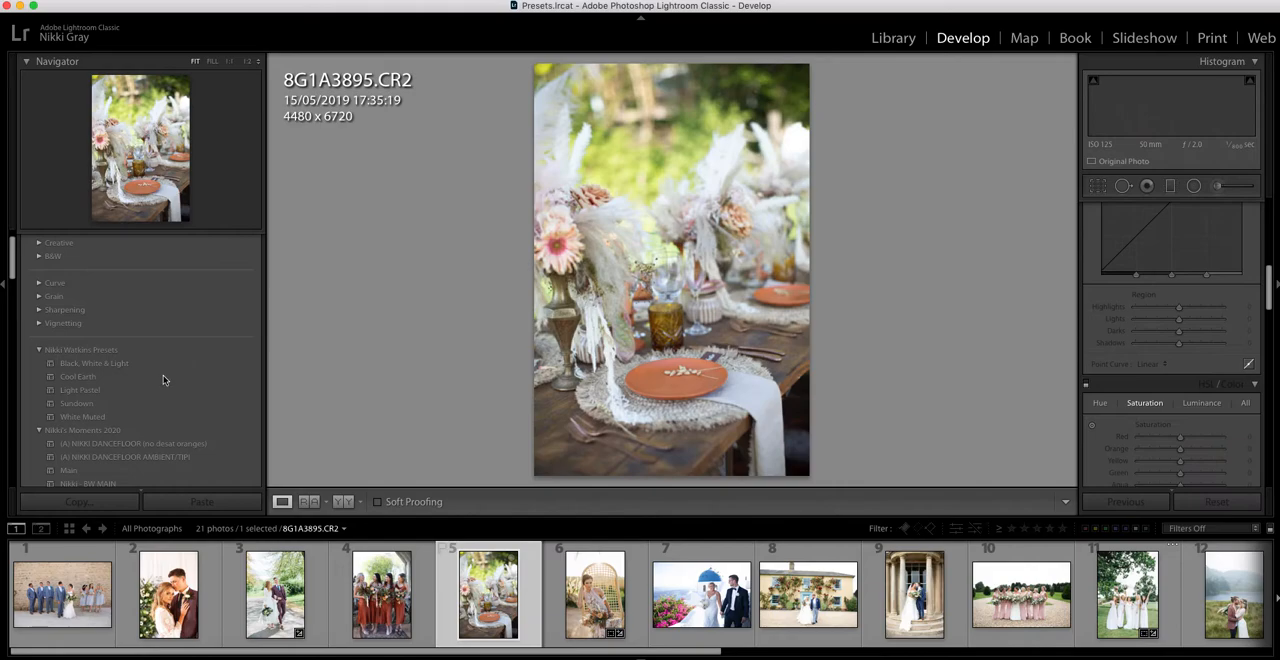
{"action": "left_click", "coordinate": [165, 389]}
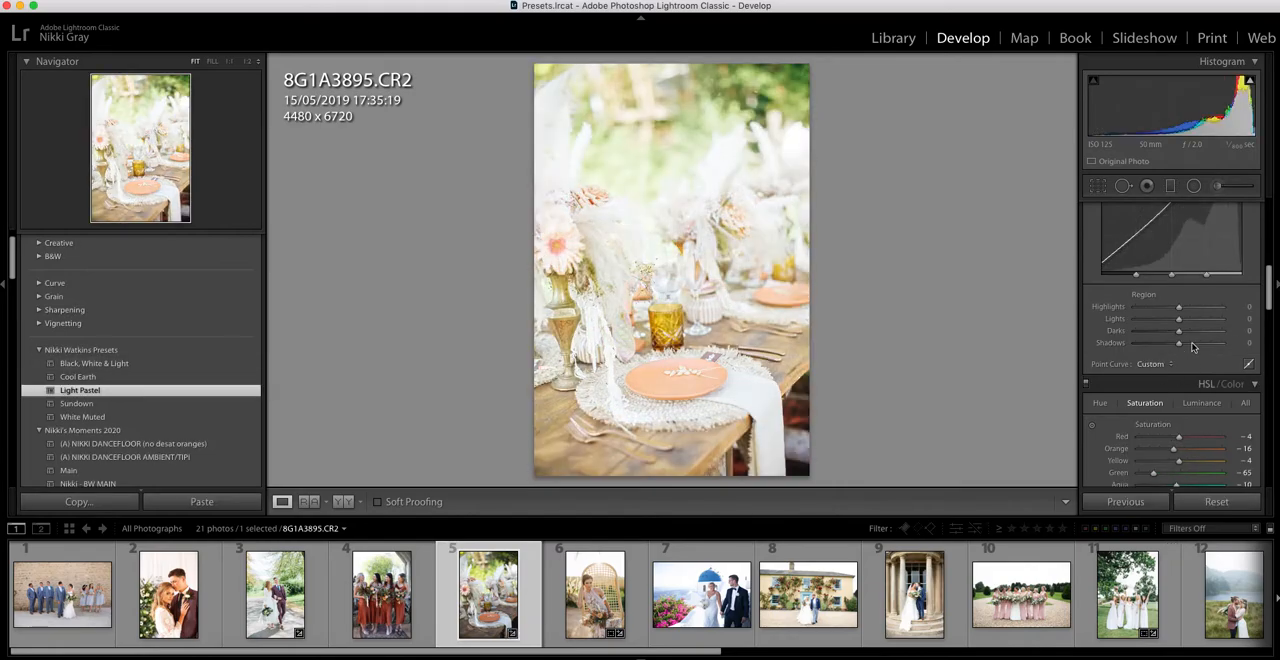
{"action": "scroll", "coordinate": [1192, 346], "scroll_direction": "up", "scroll_amount": 6}
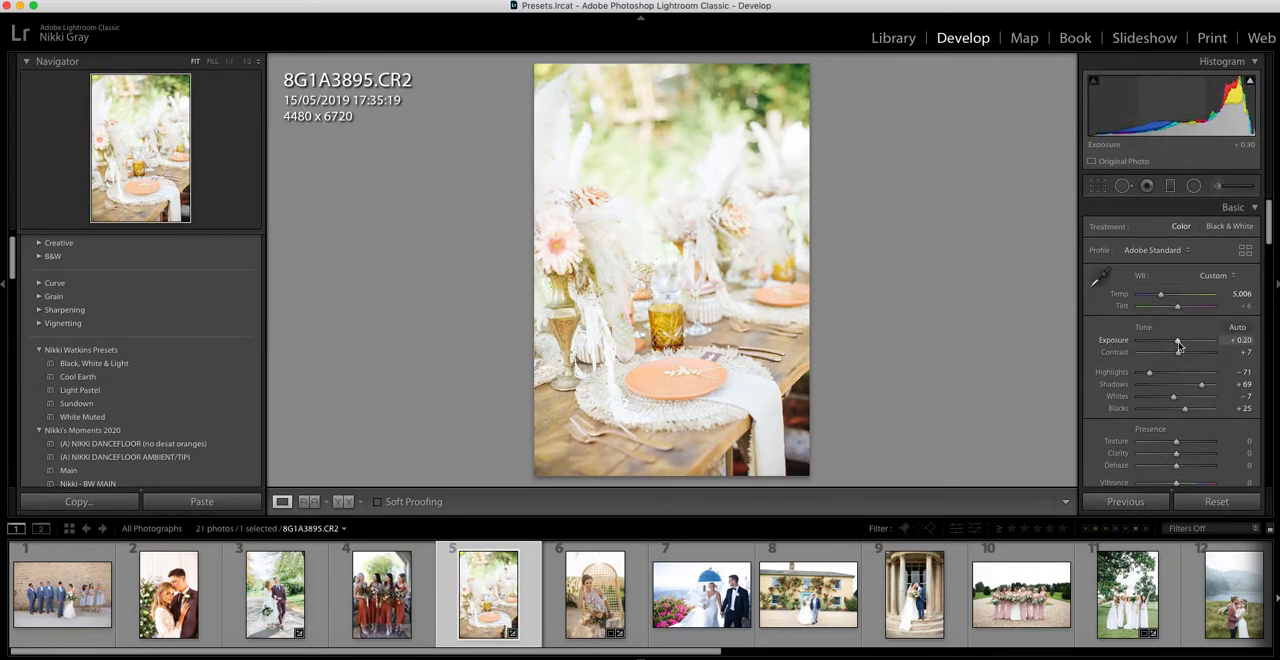
{"action": "left_click_drag", "start_coordinate": [1178, 341], "coordinate": [1177, 341]}
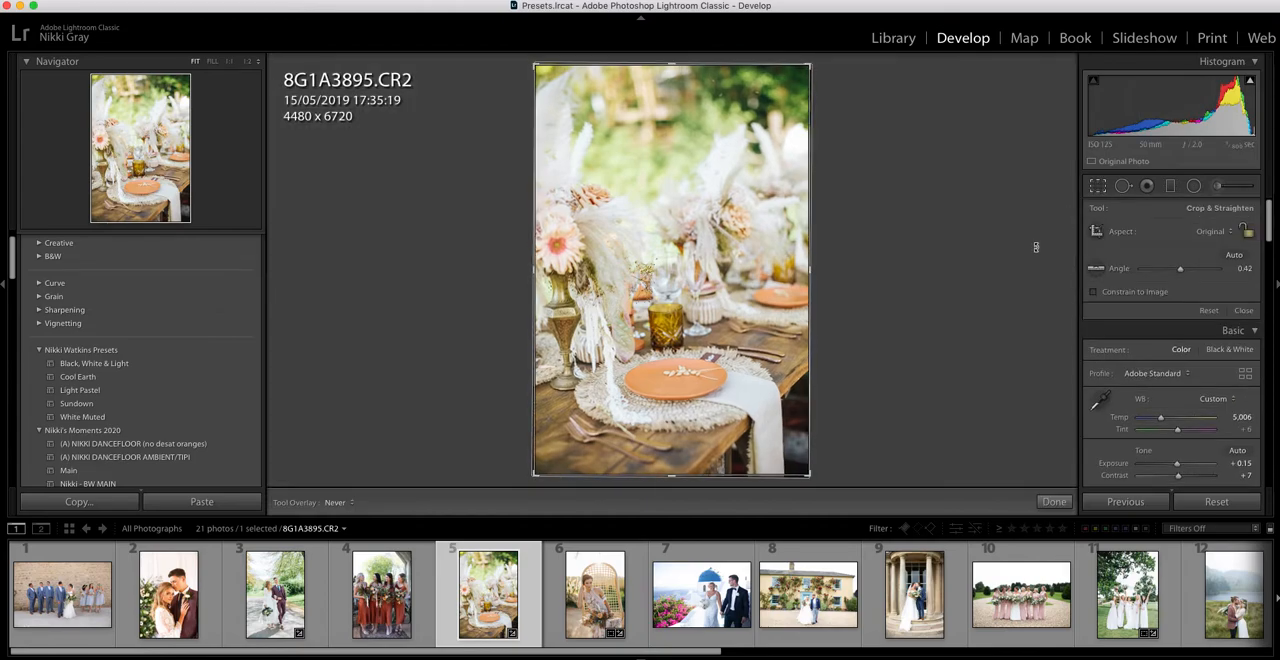
Straighten the table setting photo by 0.42, crop it to 4432 x 6548, and set whites to -24 and tint to +7.
{"action": "left_click", "coordinate": [1097, 186]}
{"action": "left_click_drag", "start_coordinate": [719, 476], "coordinate": [720, 472]}
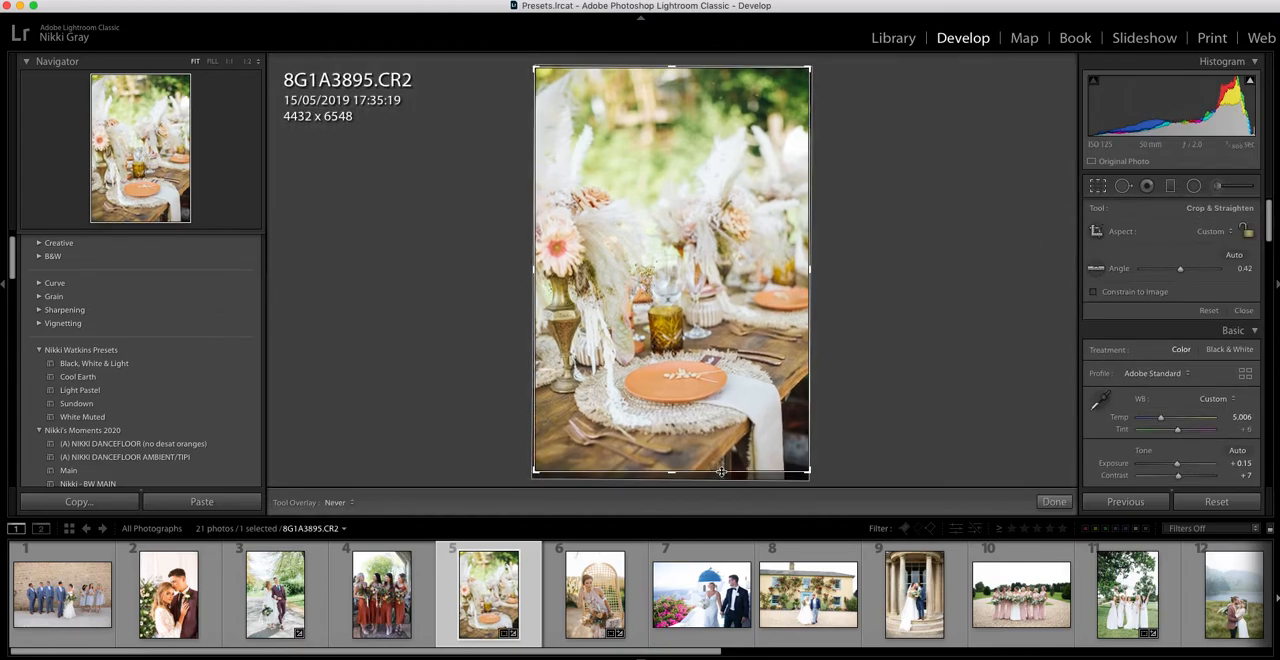
{"action": "key", "text": "Return"}
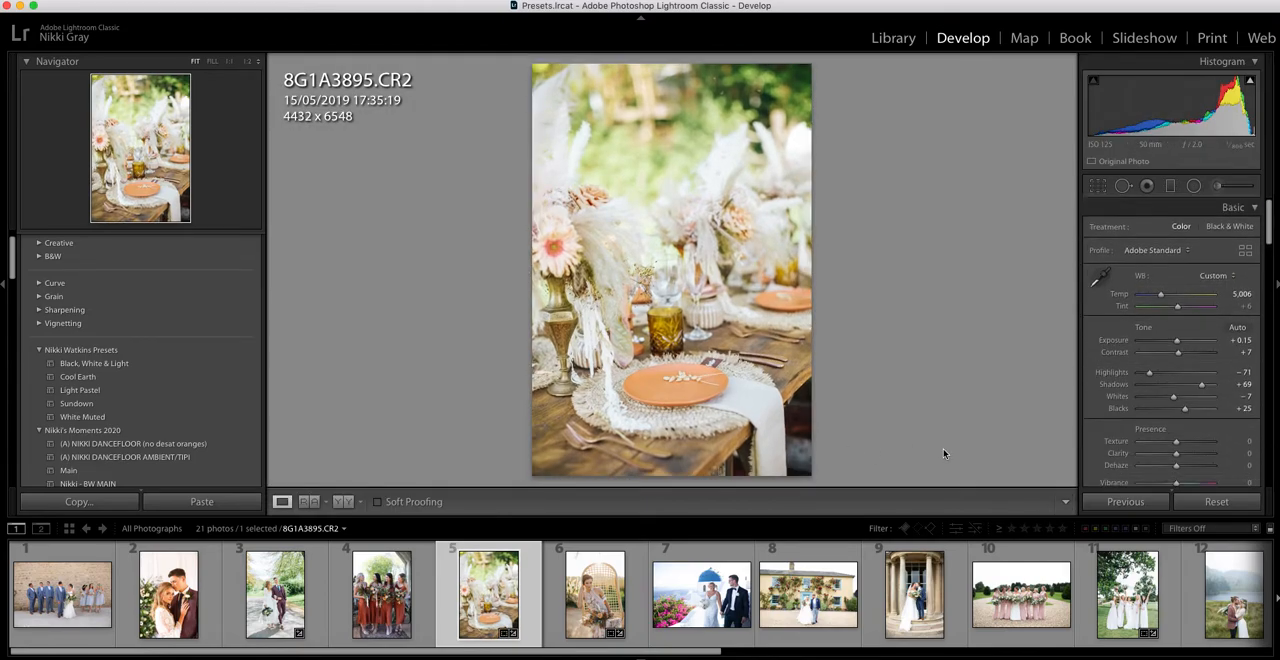
{"action": "left_click_drag", "start_coordinate": [1173, 396], "coordinate": [1166, 400]}
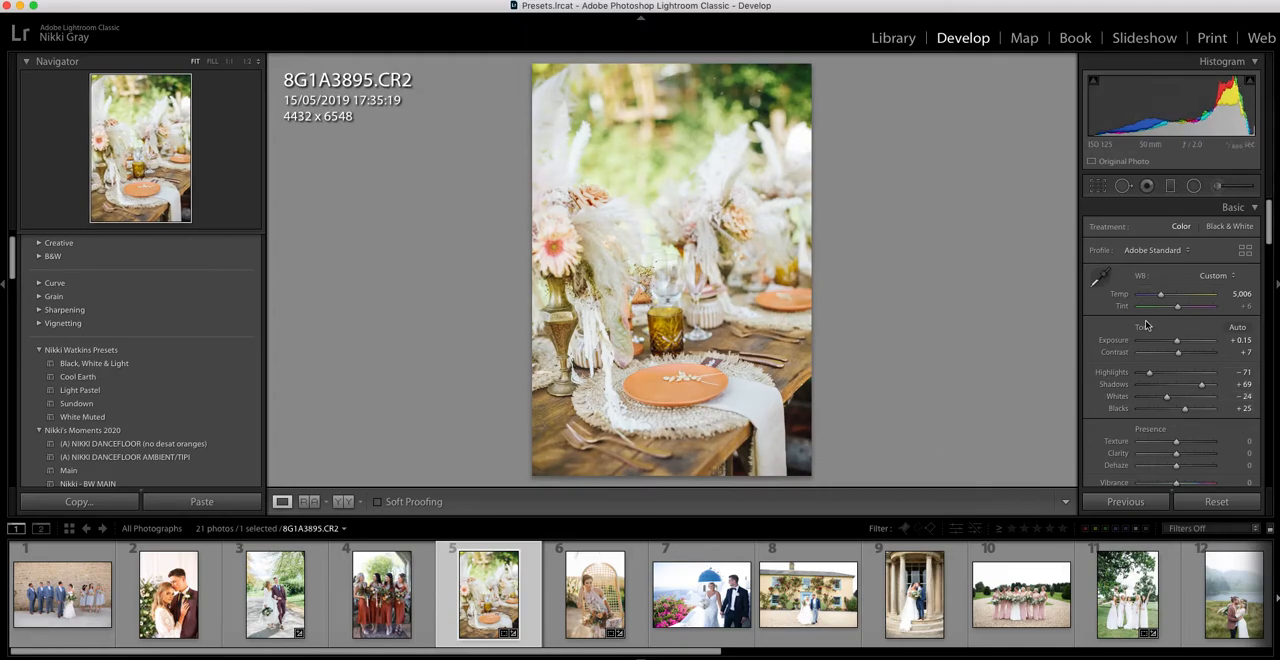
{"action": "scroll", "coordinate": [1172, 340], "scroll_direction": "down", "scroll_amount": 1}
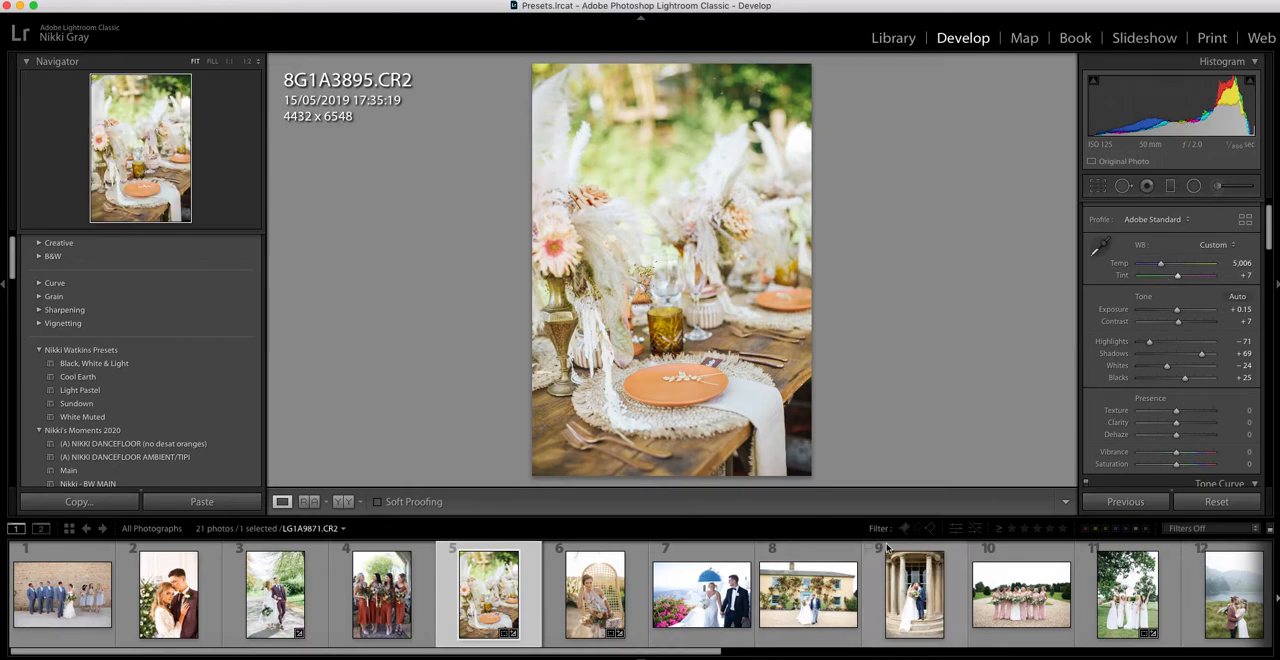
Apply Light Pastel with exposure -0.25 to the veiled bride portrait LG1A0110.CR2 and compare it side by side with the original.
{"action": "scroll", "coordinate": [900, 570], "scroll_direction": "down", "scroll_amount": 6}
{"action": "scroll", "coordinate": [920, 580], "scroll_direction": "down", "scroll_amount": 3}
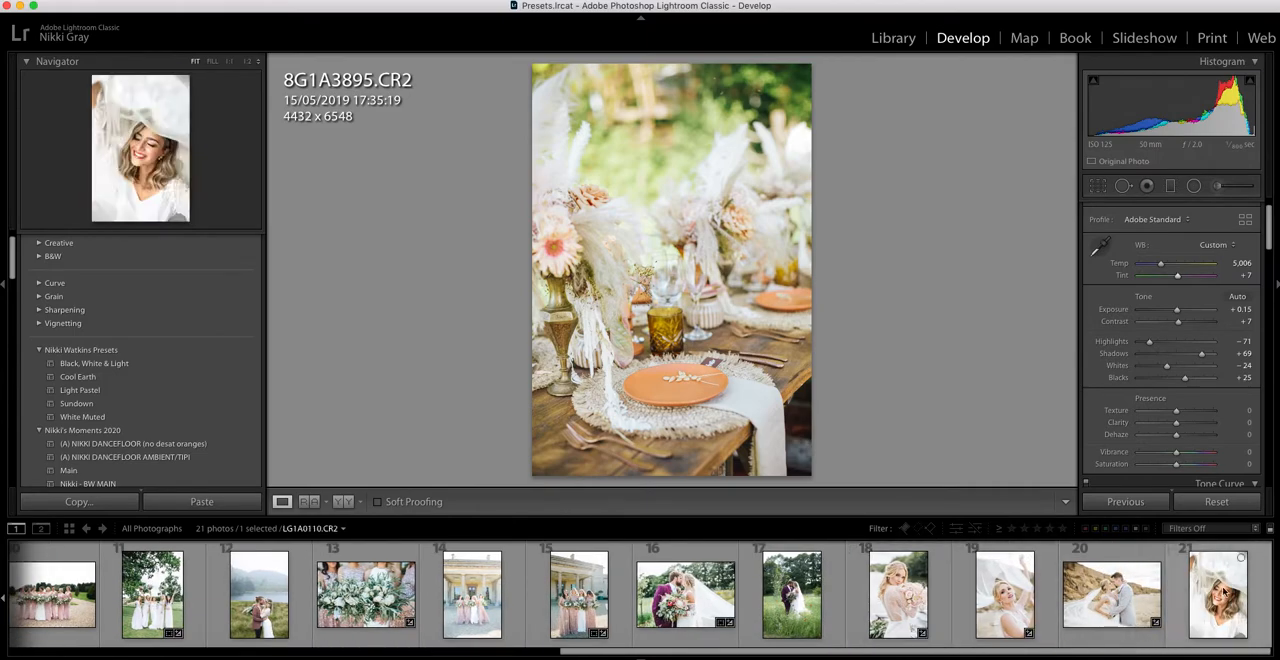
{"action": "left_click", "coordinate": [1222, 592]}
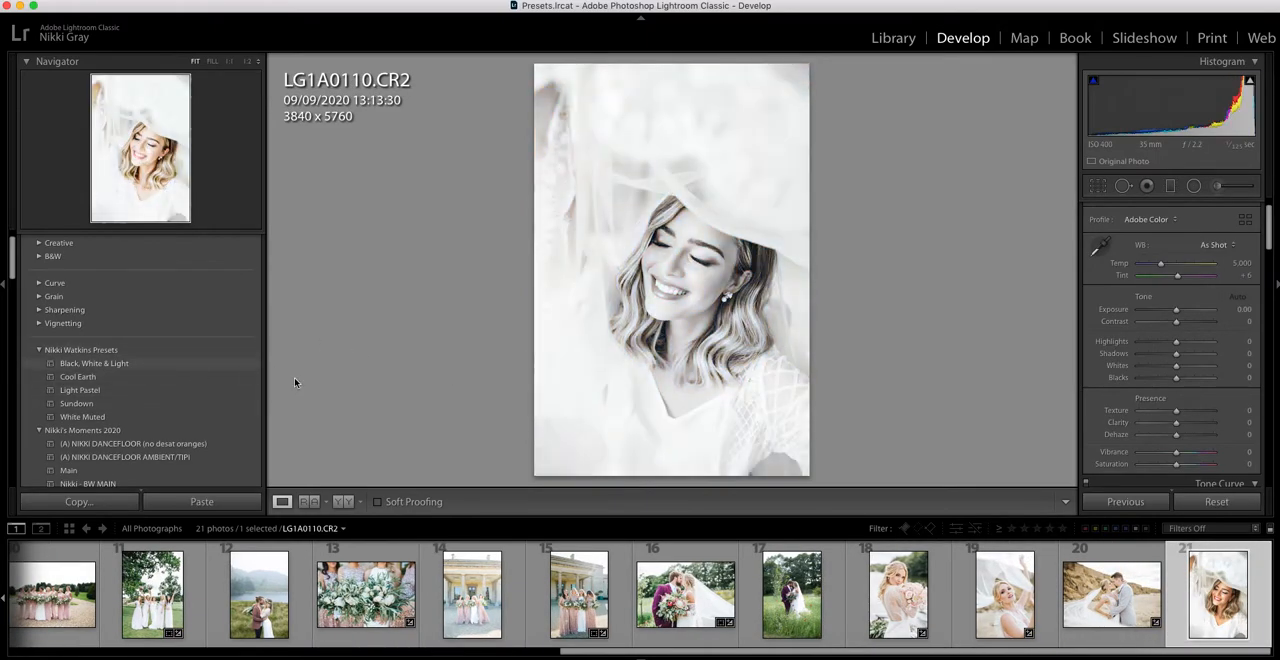
{"action": "left_click", "coordinate": [95, 390]}
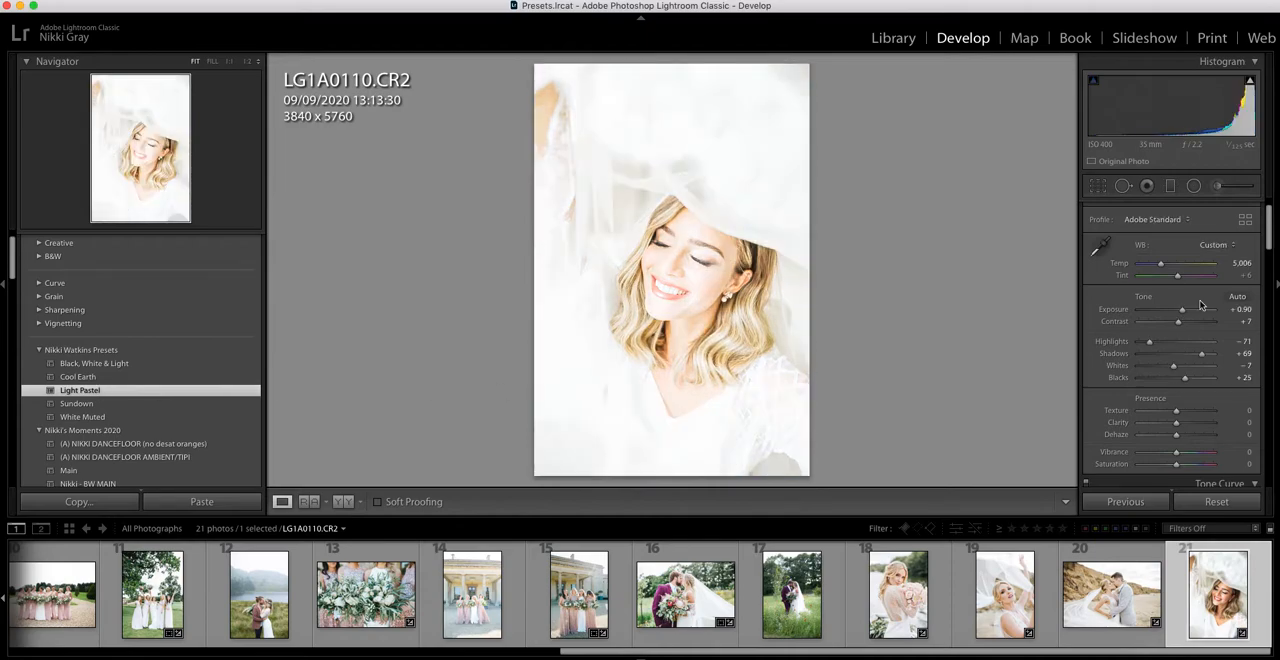
{"action": "left_click_drag", "start_coordinate": [1179, 315], "coordinate": [1176, 316]}
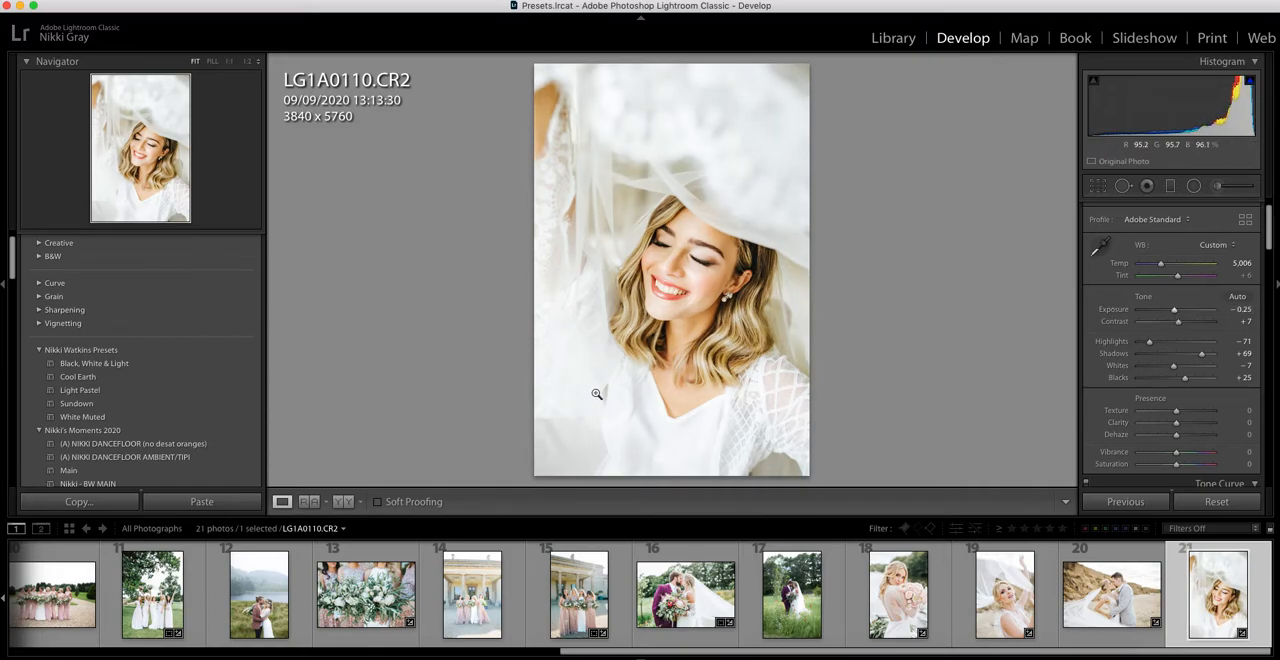
{"action": "left_click", "coordinate": [343, 501]}
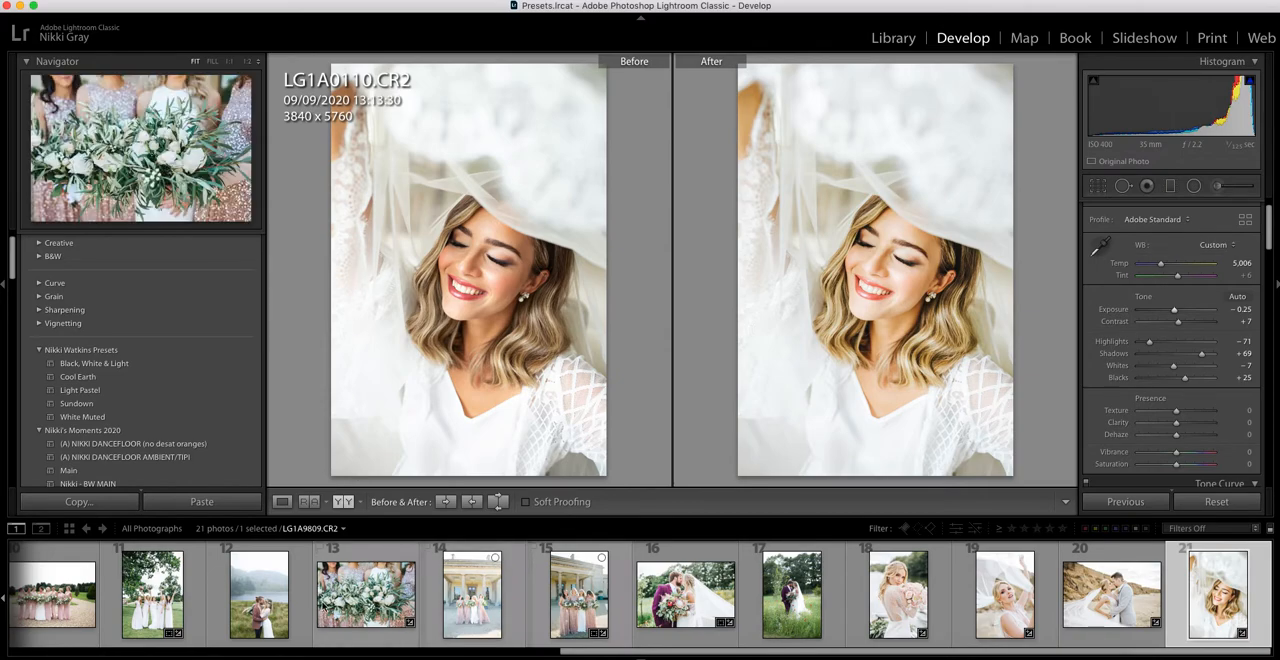
Apply Light Pastel to the couple outside the yellow house, LG1A3857.CR2, and set its exposure to -0.20.
{"action": "scroll", "coordinate": [366, 594], "scroll_direction": "up", "scroll_amount": 3}
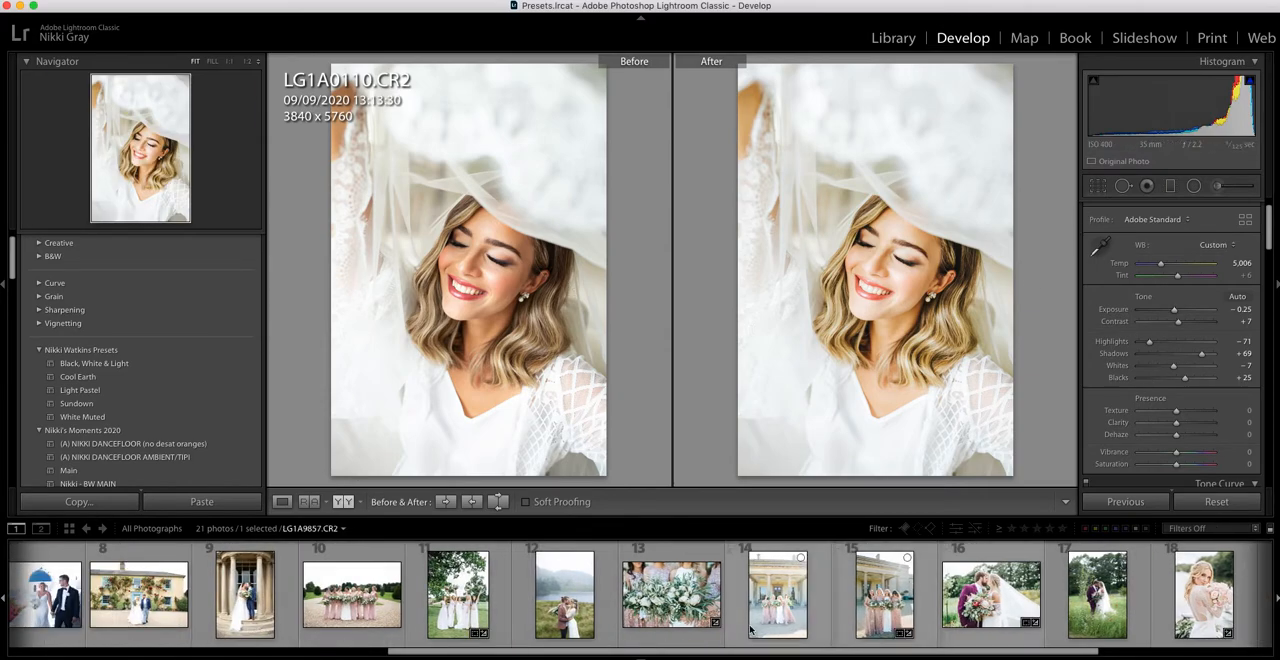
{"action": "scroll", "coordinate": [572, 625], "scroll_direction": "up", "scroll_amount": 3}
{"action": "left_click", "coordinate": [497, 606]}
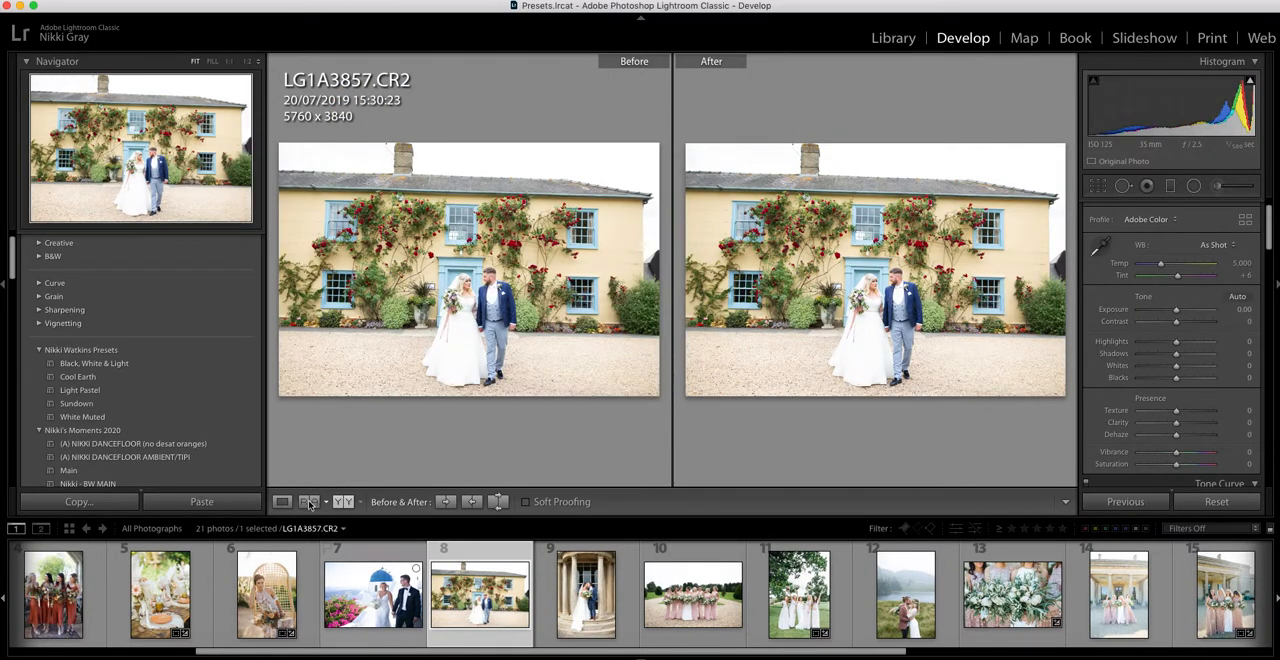
{"action": "left_click", "coordinate": [114, 391]}
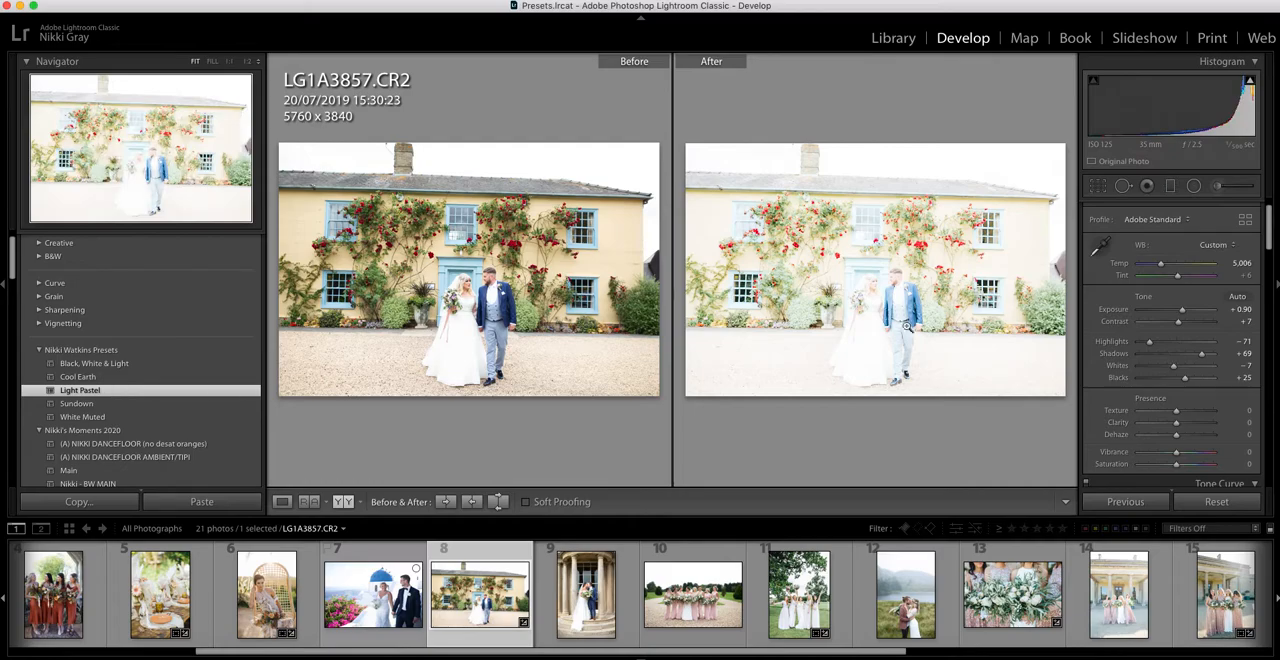
{"action": "left_click_drag", "start_coordinate": [1182, 311], "coordinate": [1177, 316]}
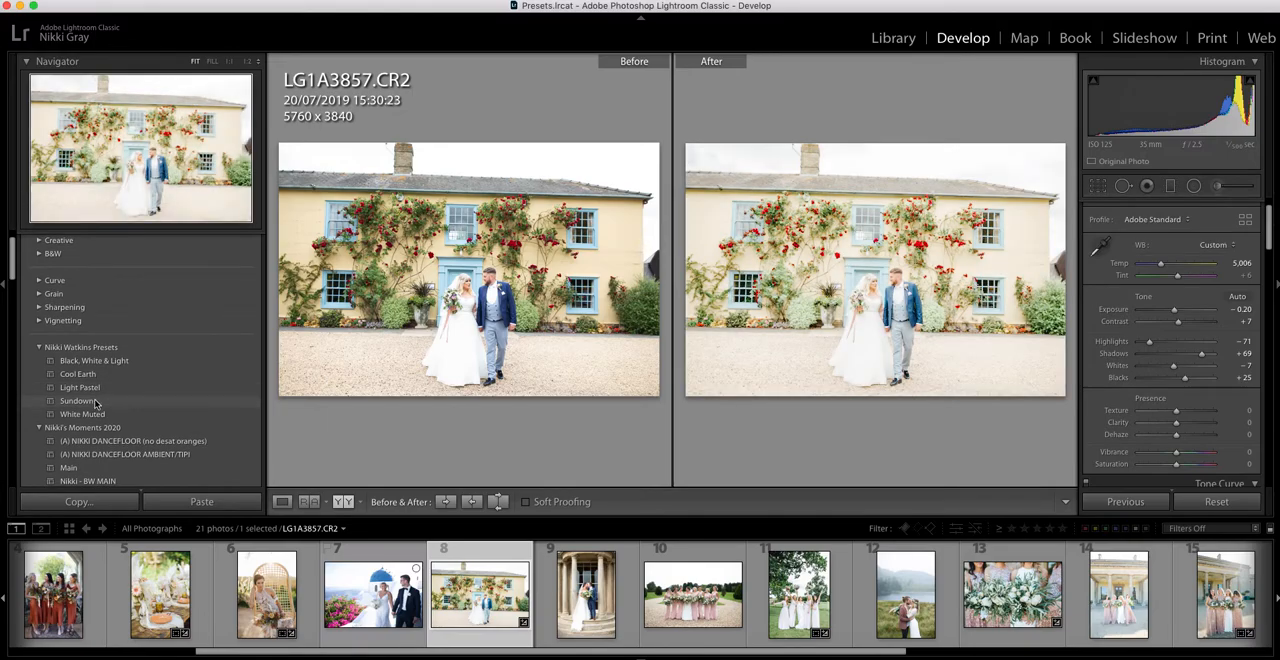
Reapply Light Pastel to the yellow house photo with exposure set to 0.00, and return to the single-photo view.
{"action": "scroll", "coordinate": [95, 403], "scroll_direction": "up", "scroll_amount": 1}
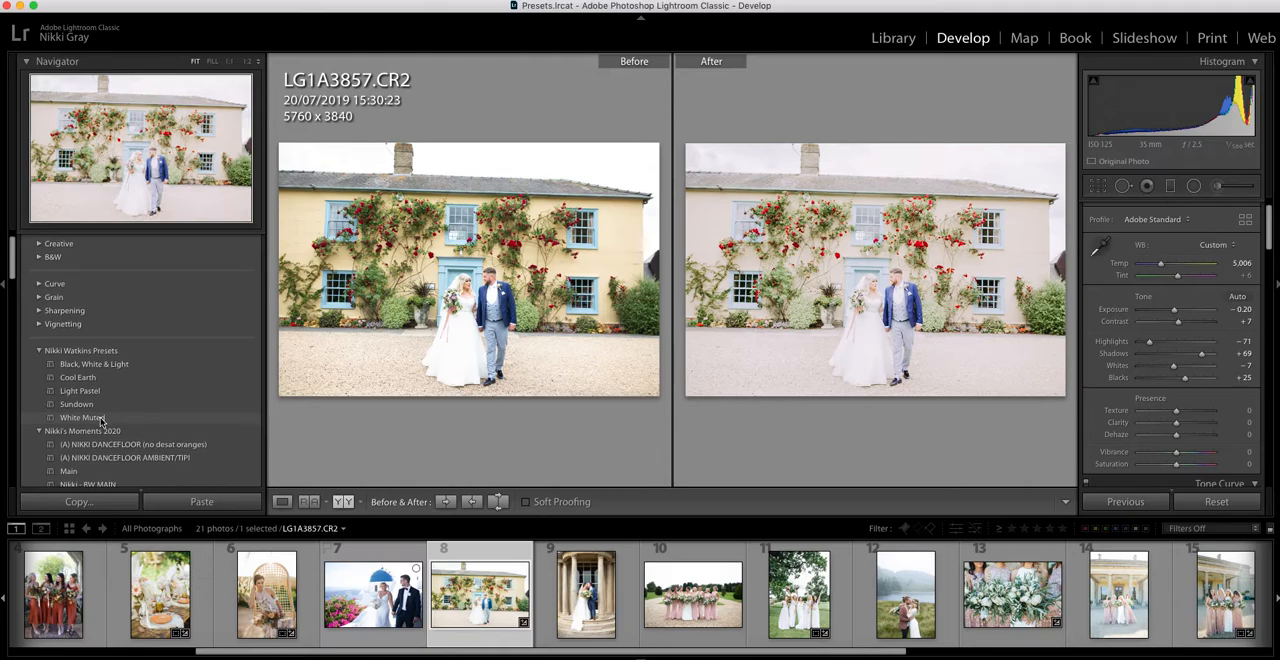
{"action": "scroll", "coordinate": [101, 421], "scroll_direction": "up", "scroll_amount": 1}
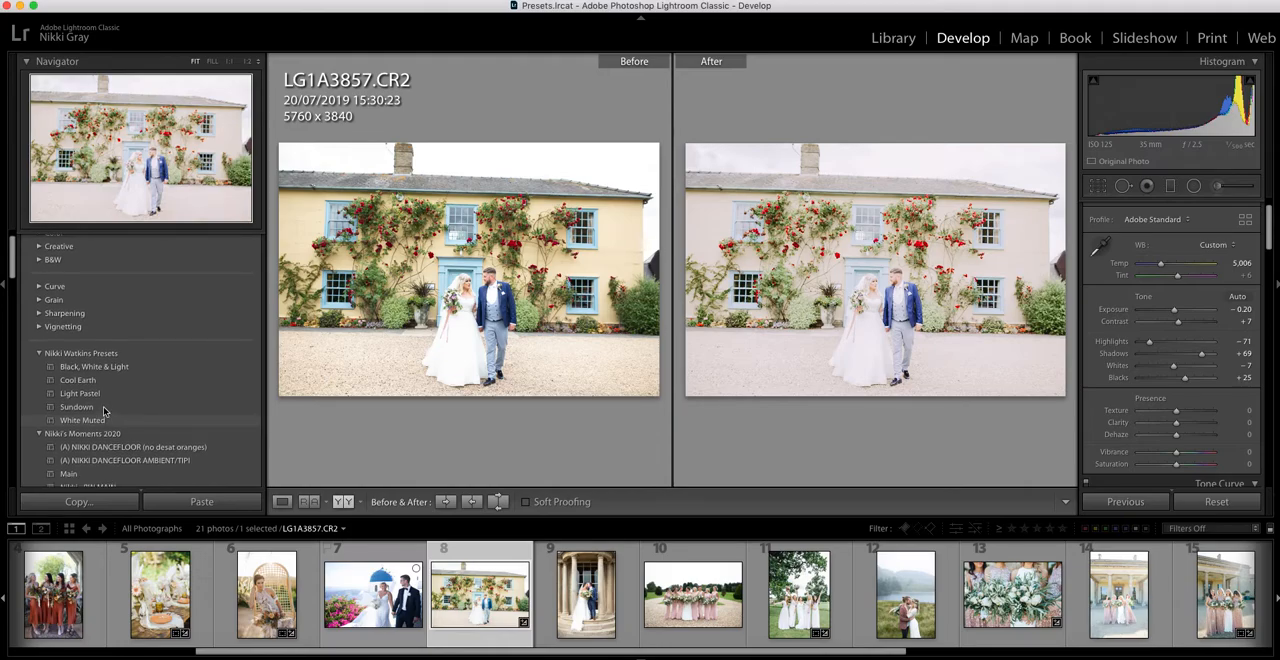
{"action": "scroll", "coordinate": [100, 403], "scroll_direction": "up", "scroll_amount": 1}
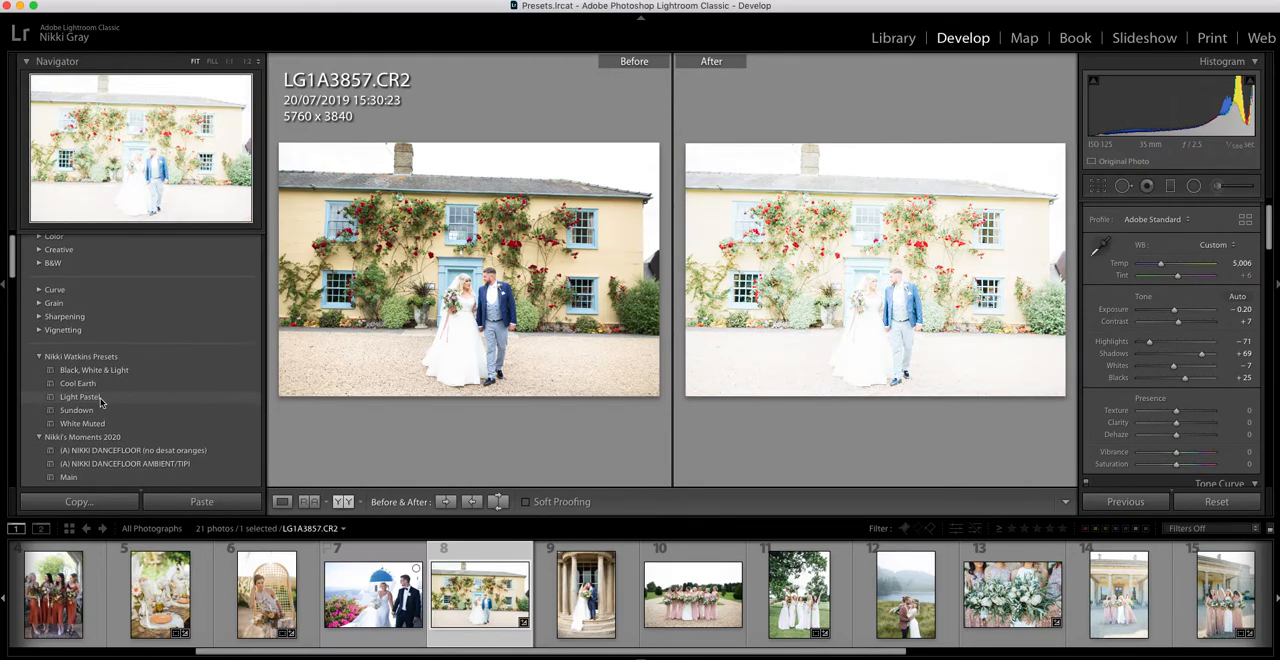
{"action": "left_click", "coordinate": [100, 399]}
{"action": "left_click_drag", "start_coordinate": [1184, 312], "coordinate": [1176, 315]}
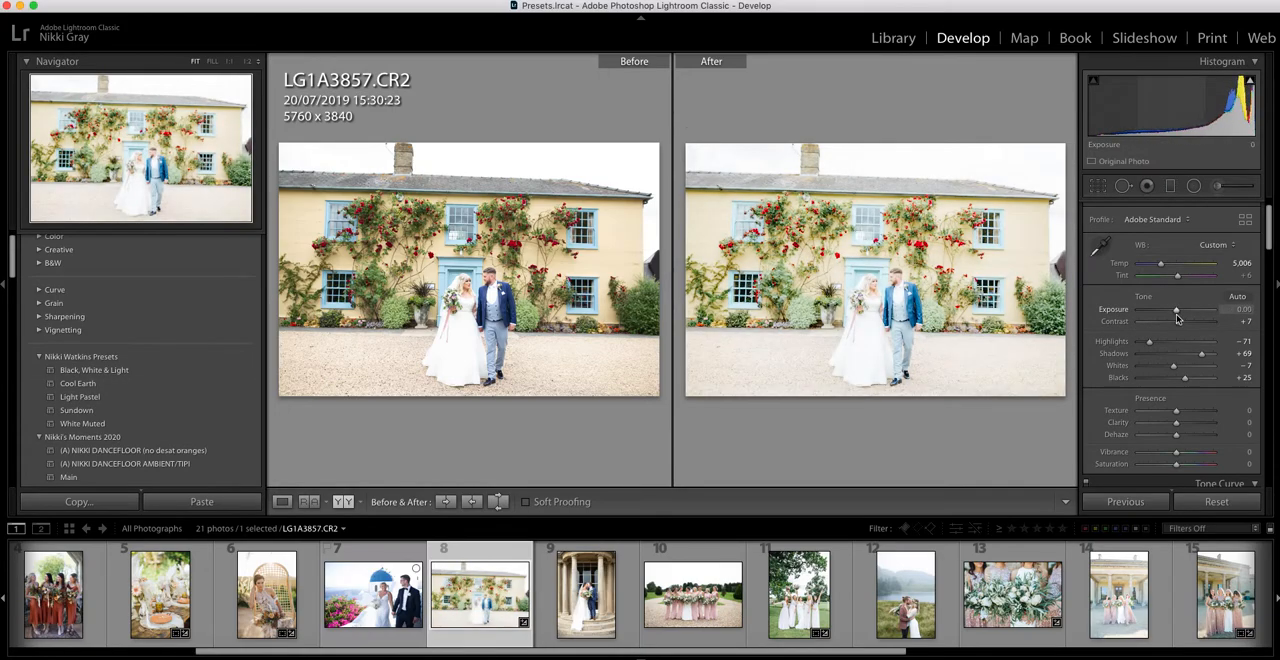
{"action": "left_click", "coordinate": [284, 501]}
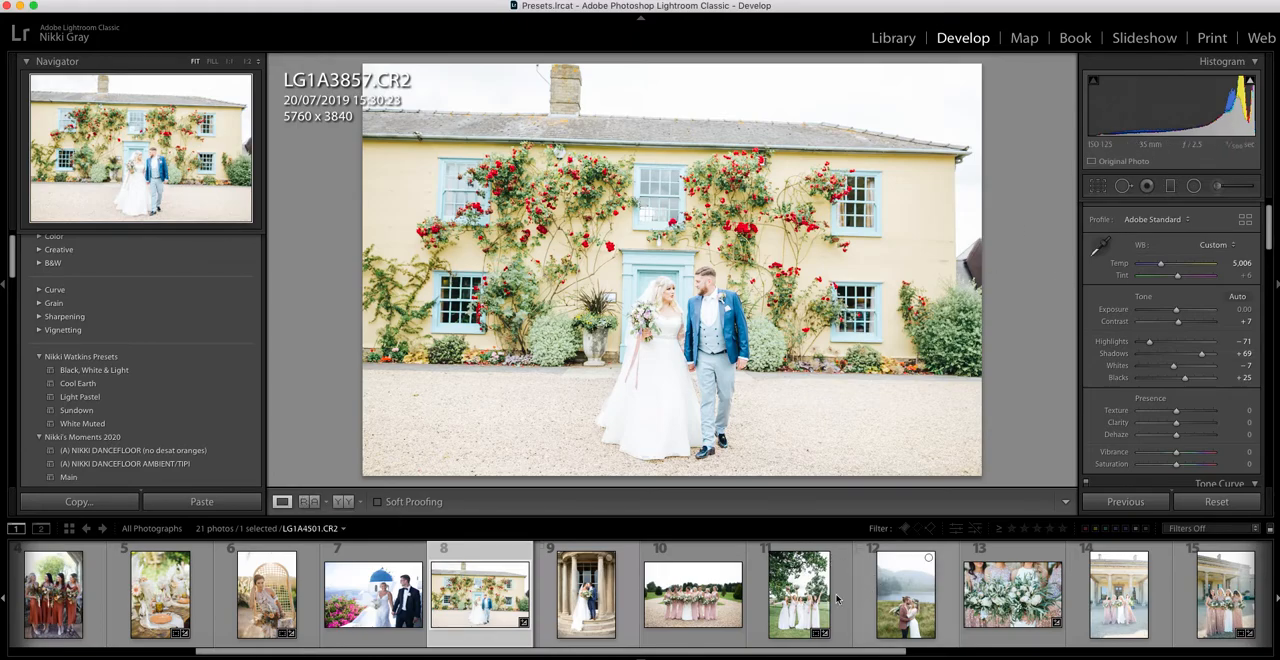
Apply Light Pastel to the bridesmaids group photo 8G1A9422.CR2 and set its exposure to -0.20.
{"action": "scroll", "coordinate": [952, 568], "scroll_direction": "up", "scroll_amount": 3}
{"action": "left_click", "coordinate": [909, 594]}
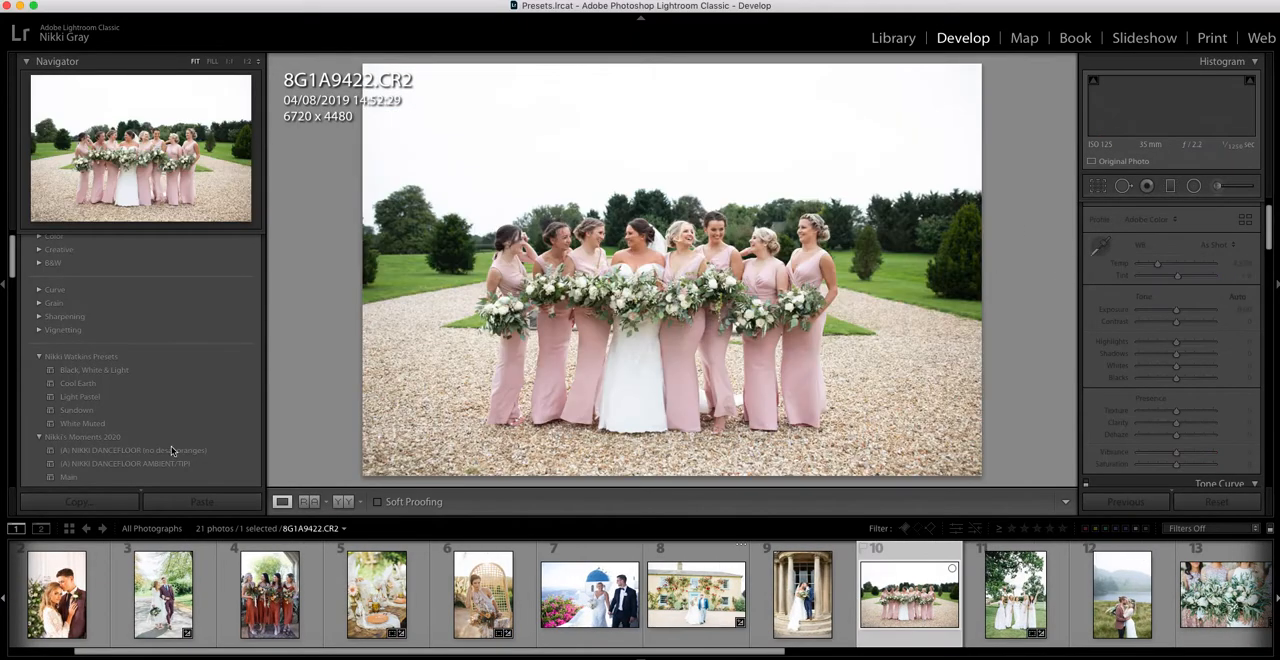
{"action": "left_click", "coordinate": [80, 397]}
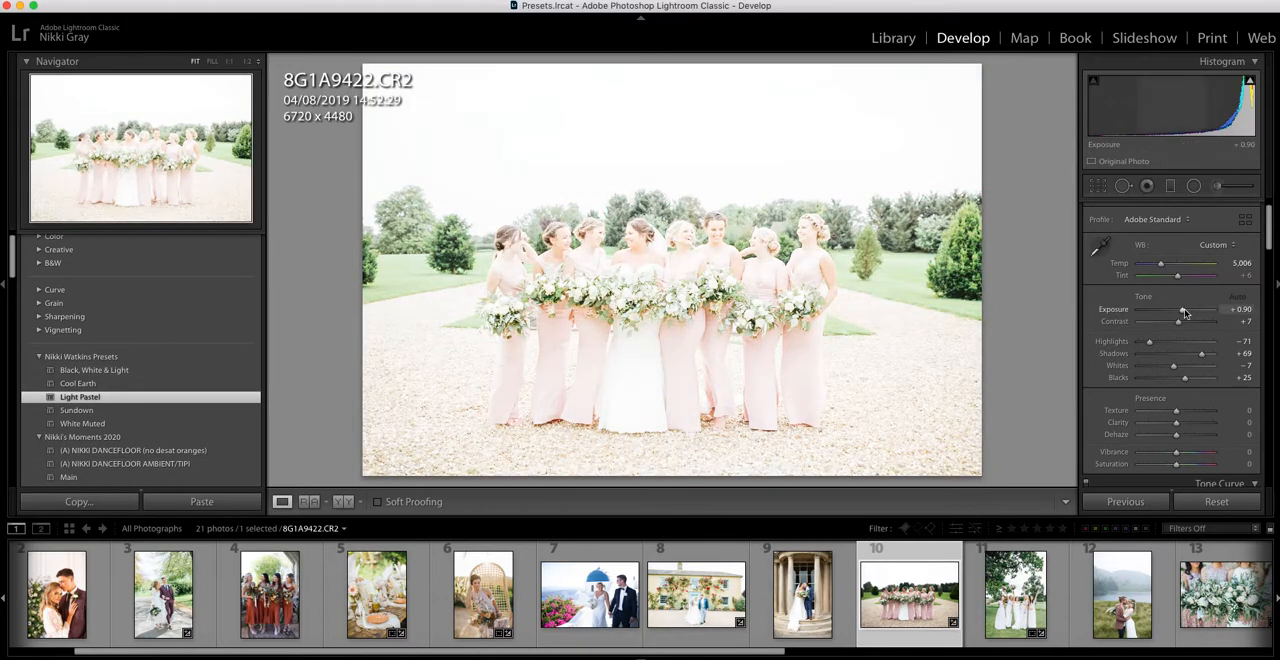
{"action": "left_click_drag", "start_coordinate": [1178, 312], "coordinate": [1176, 313]}
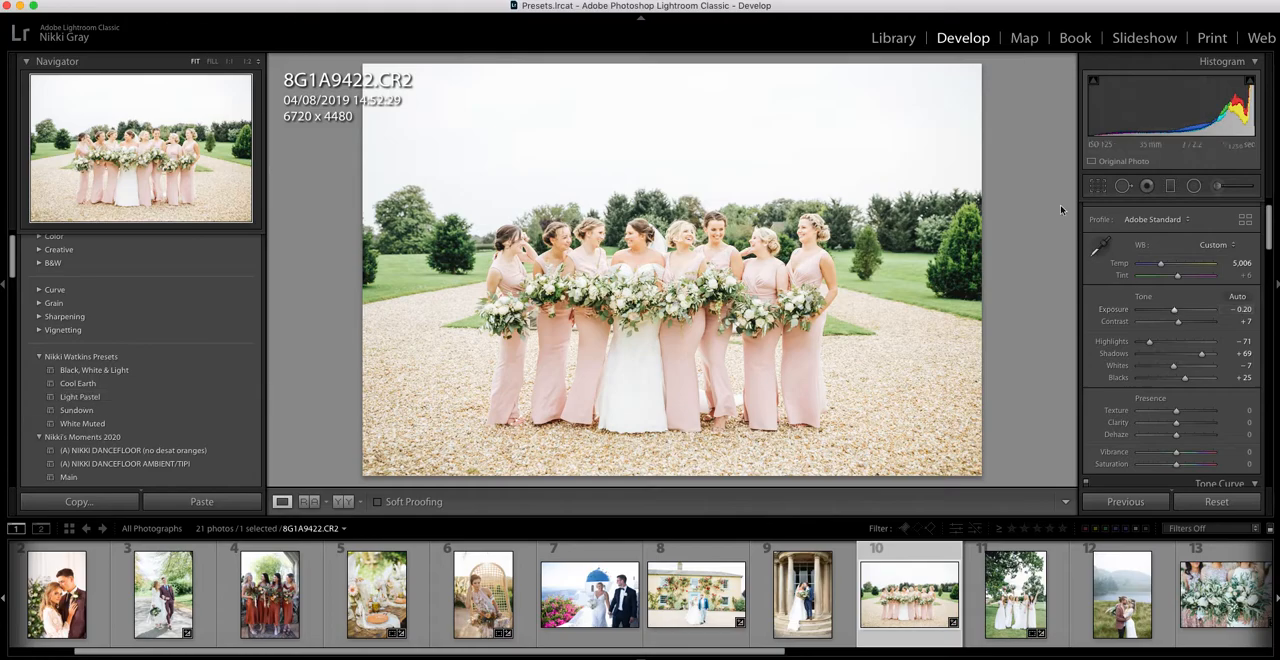
Crop the bridesmaids group photo to 6561 x 4320, trimming its right and bottom edges.
{"action": "left_click", "coordinate": [1097, 186]}
{"action": "left_click_drag", "start_coordinate": [981, 473], "coordinate": [974, 466]}
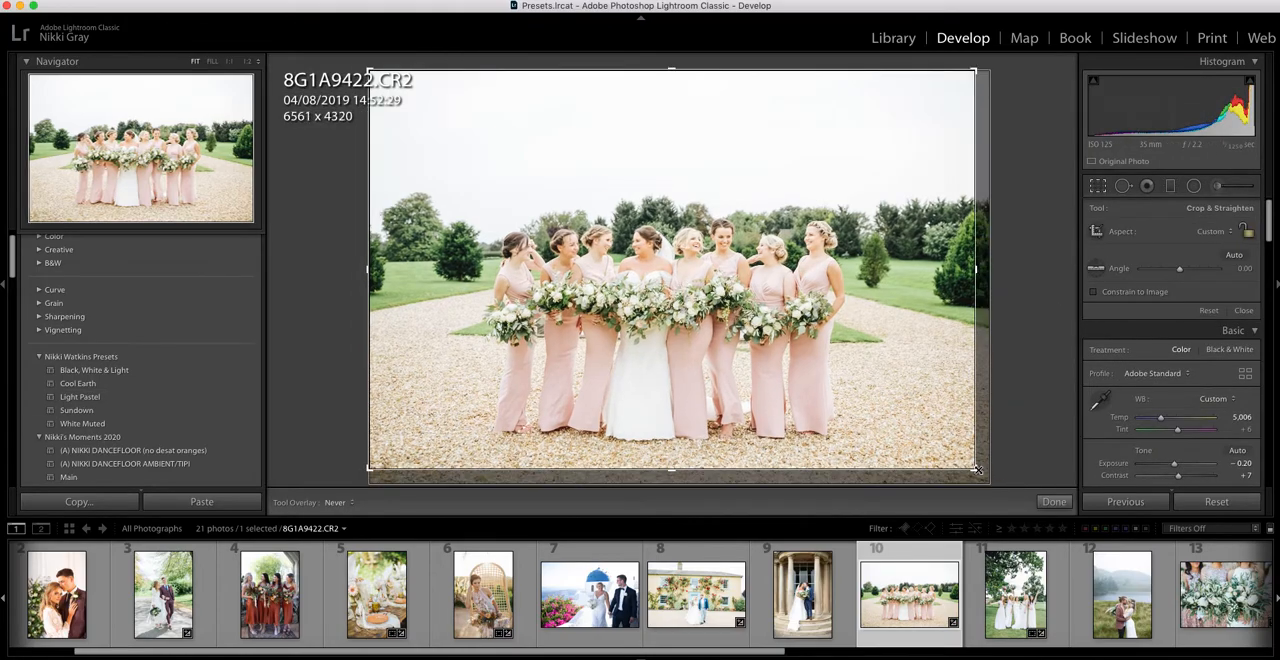
{"action": "key", "text": "Return"}
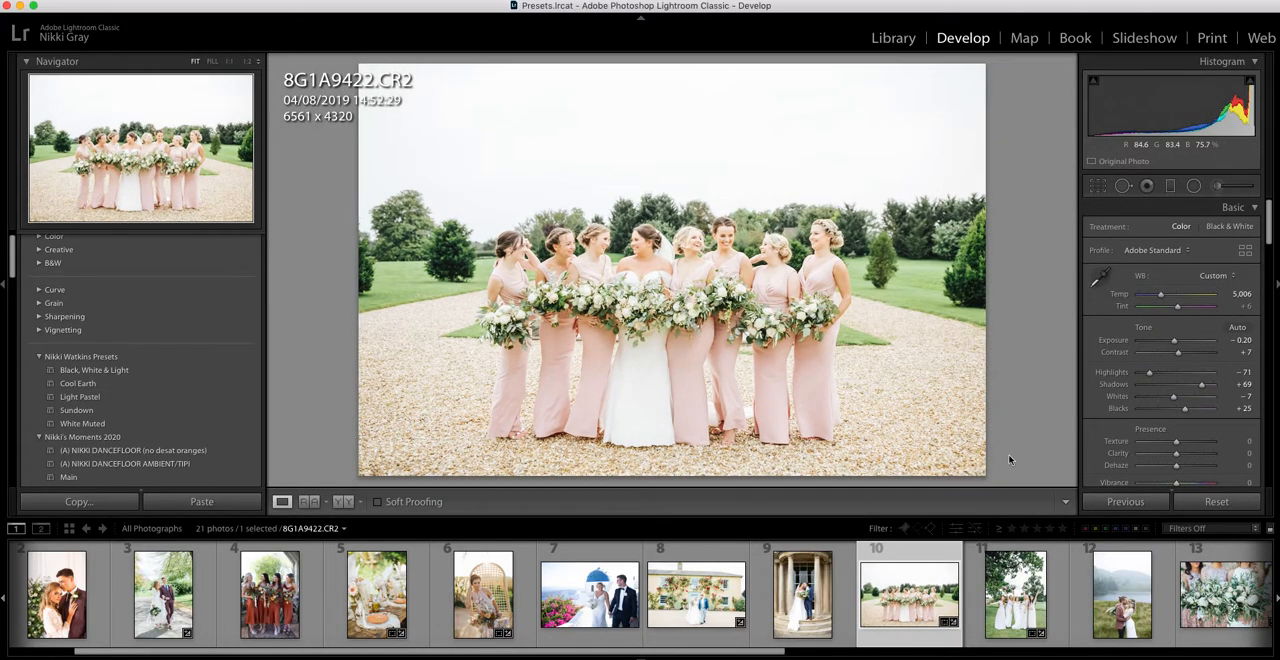